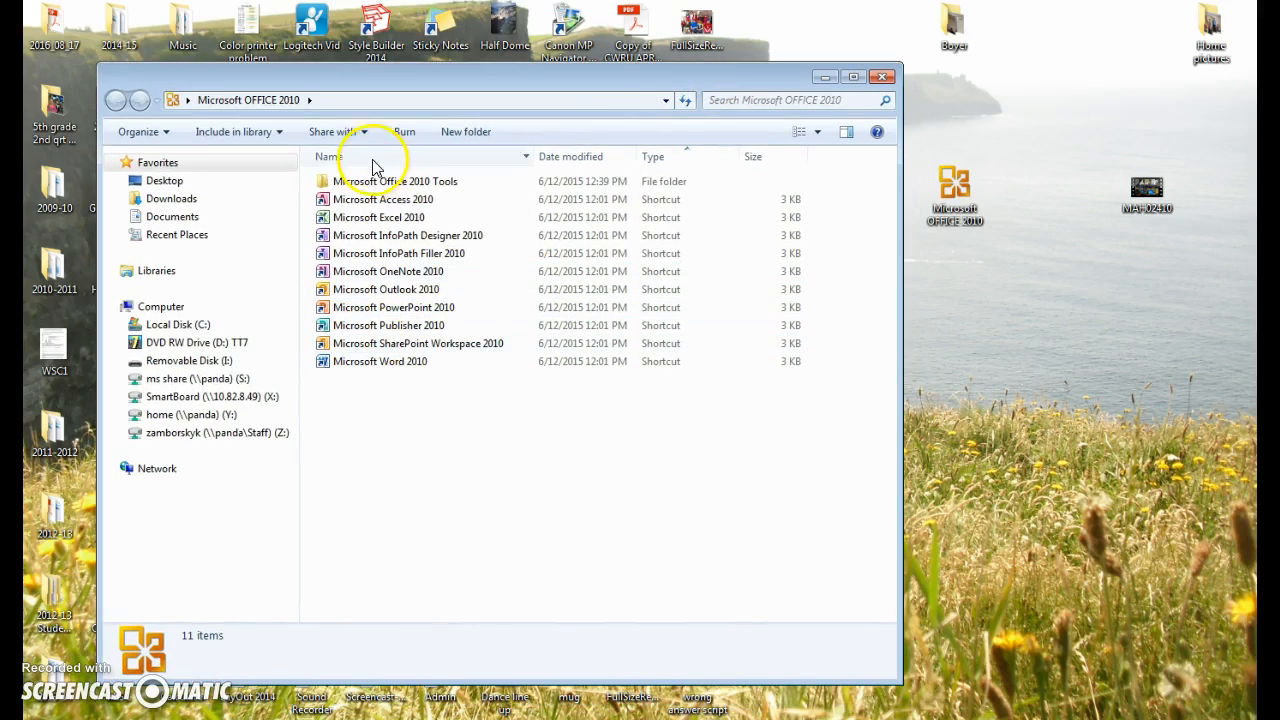
Start Microsoft Excel 2010 from the Office folder.
{"action": "left_click", "coordinate": [394, 220]}
{"action": "double_click", "coordinate": [396, 220]}
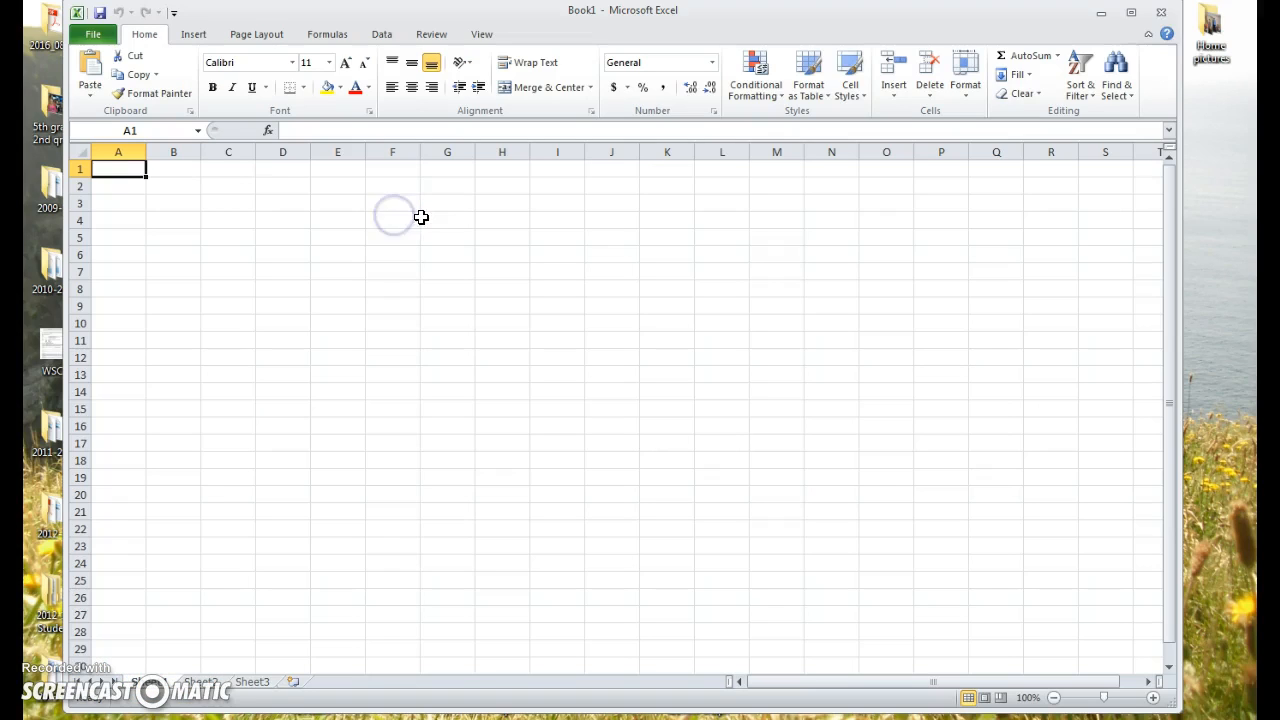
{"action": "left_click", "coordinate": [98, 36]}
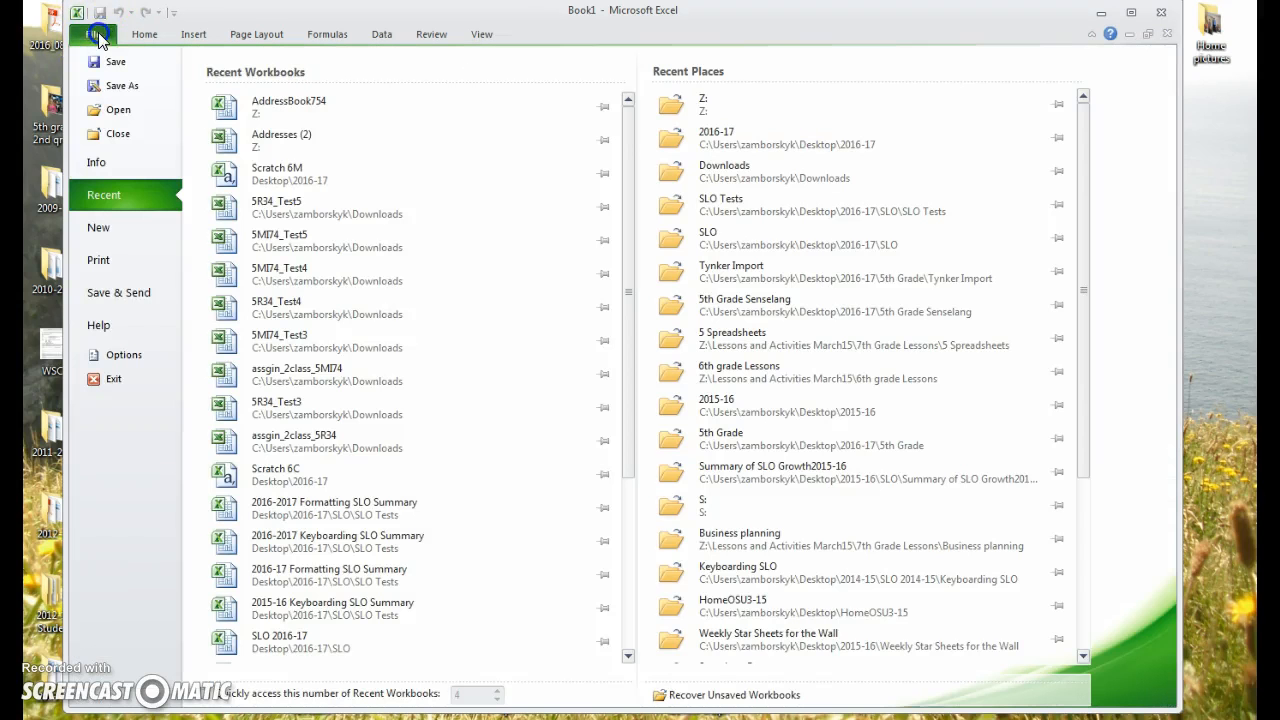
{"action": "left_click", "coordinate": [133, 112]}
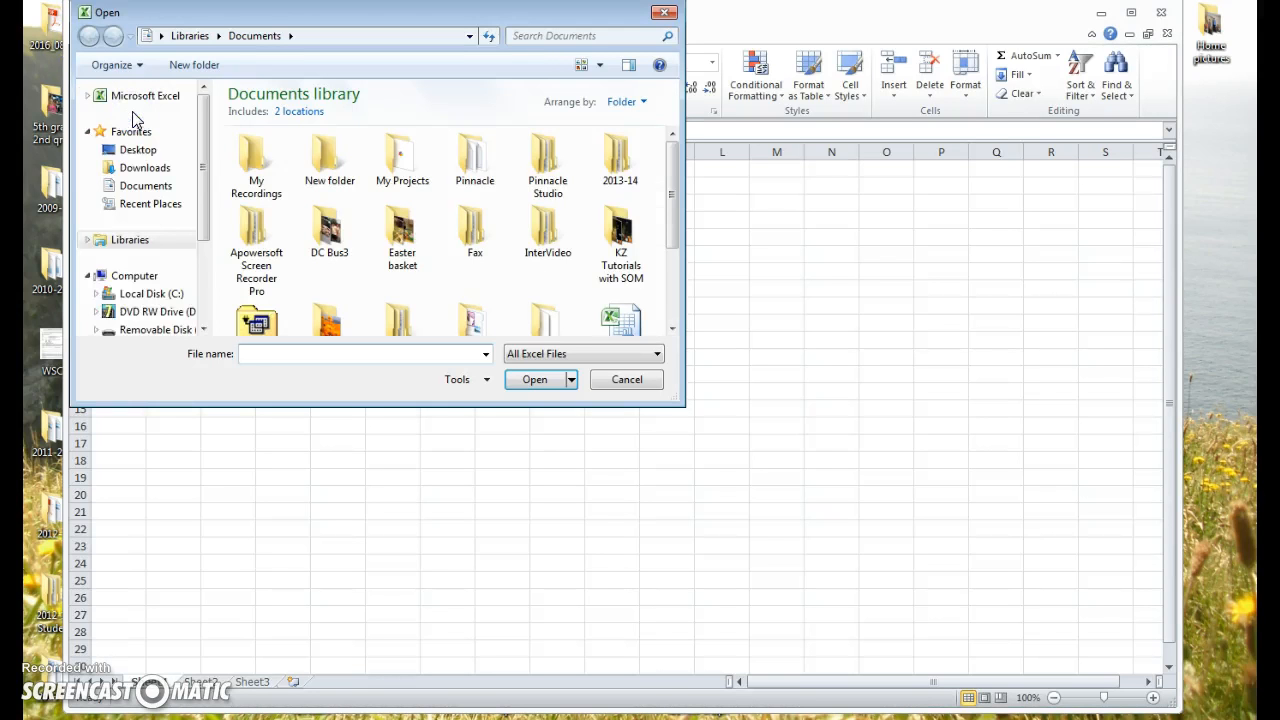
{"action": "left_click", "coordinate": [138, 276]}
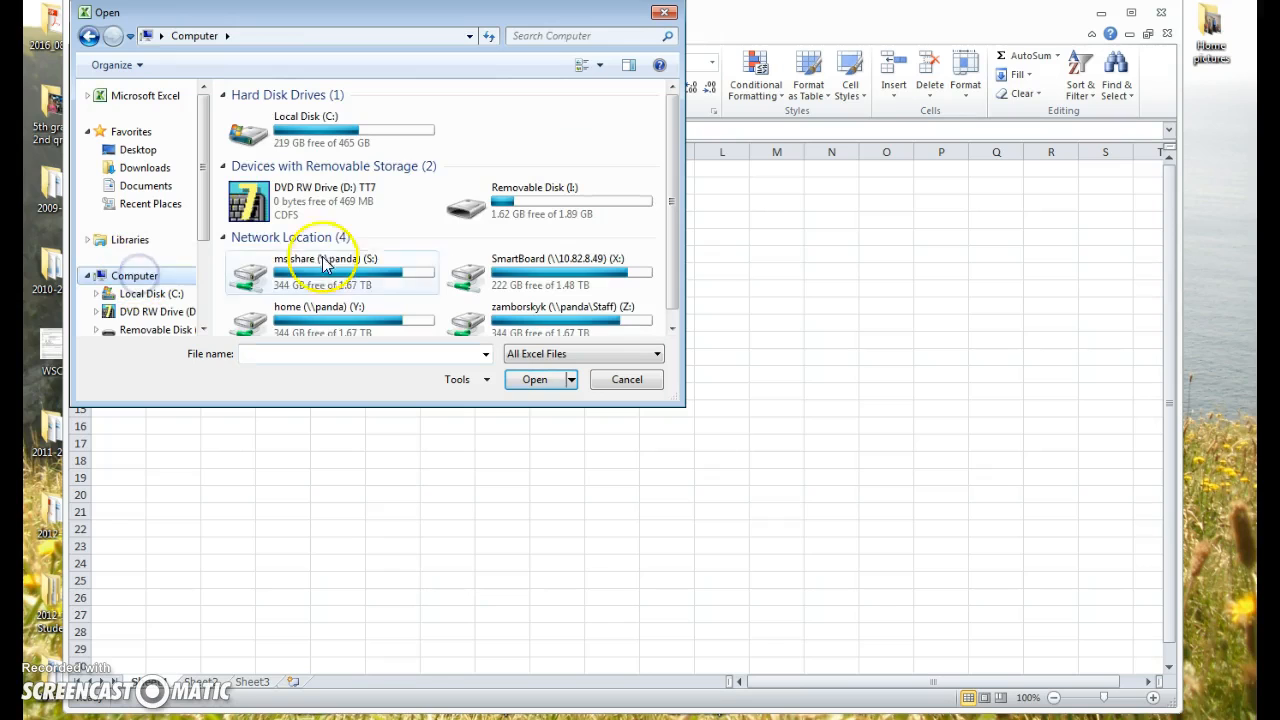
{"action": "double_click", "coordinate": [578, 313]}
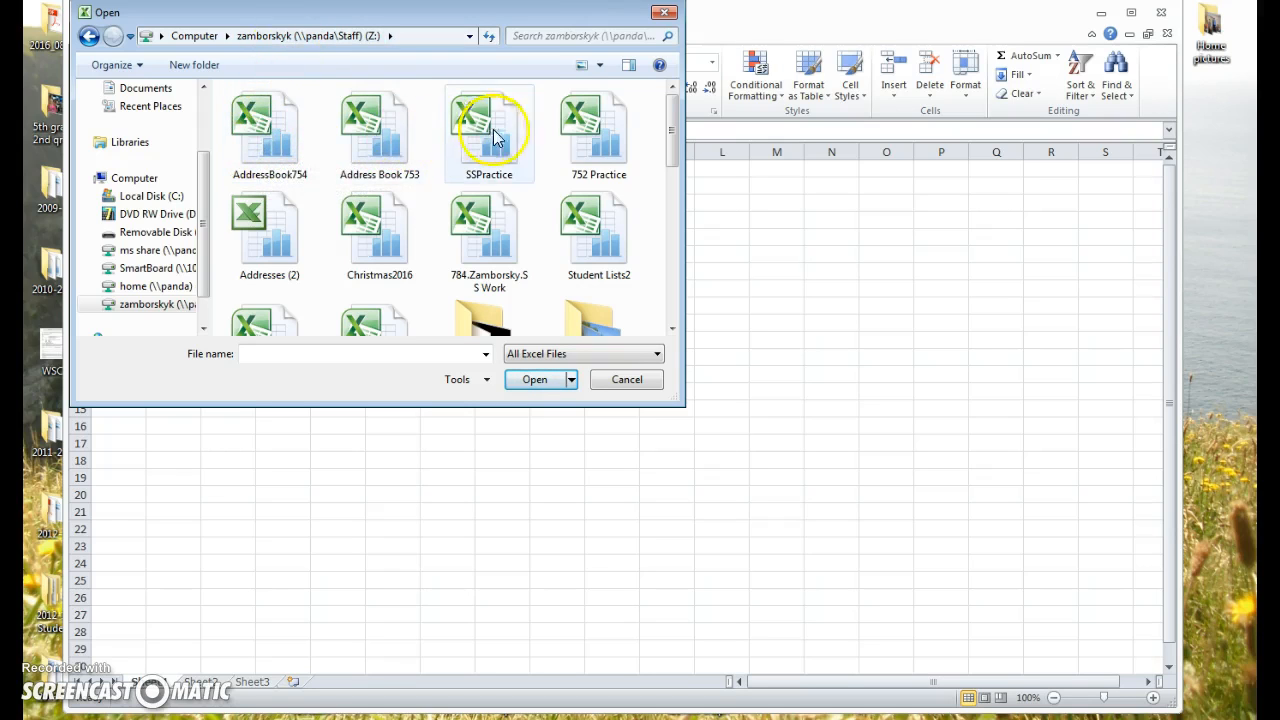
{"action": "left_click", "coordinate": [663, 16]}
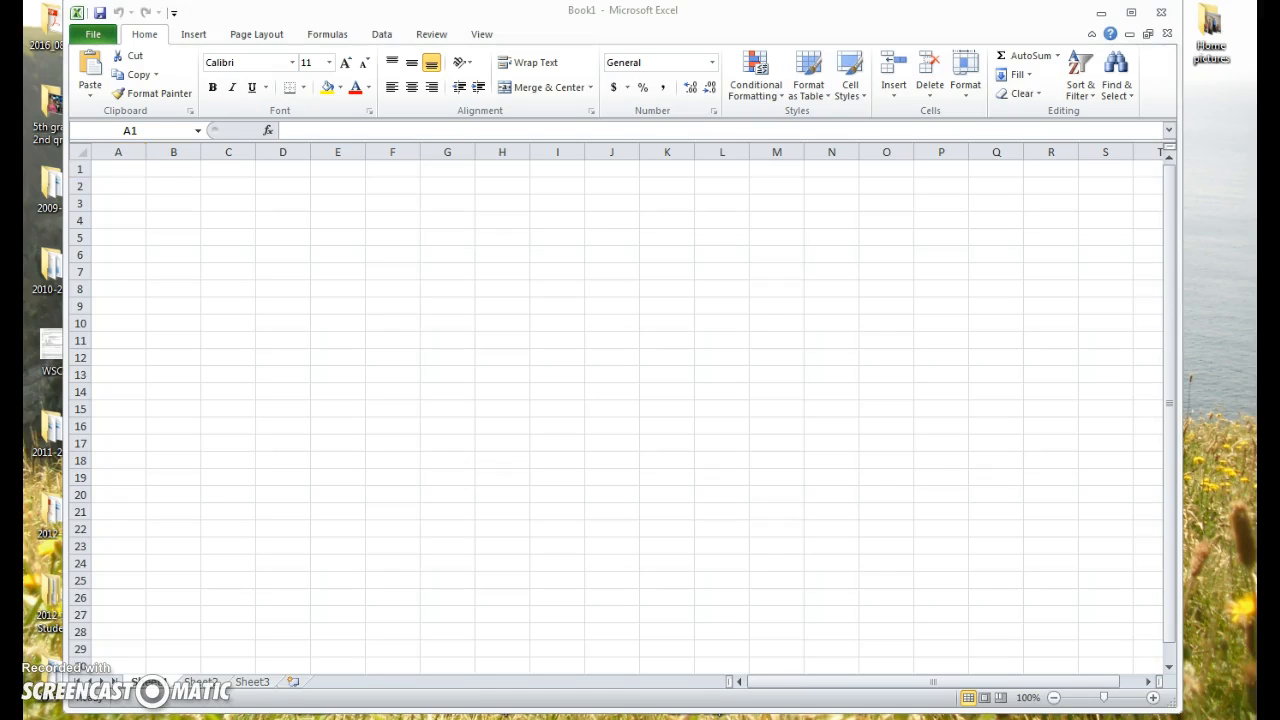
Switch to the Address.xls spreadsheet in Google Sheets and copy the Title through Zip columns, rows 1 to 6.
{"action": "left_click_drag", "start_coordinate": [1279, 134], "coordinate": [594, 14]}
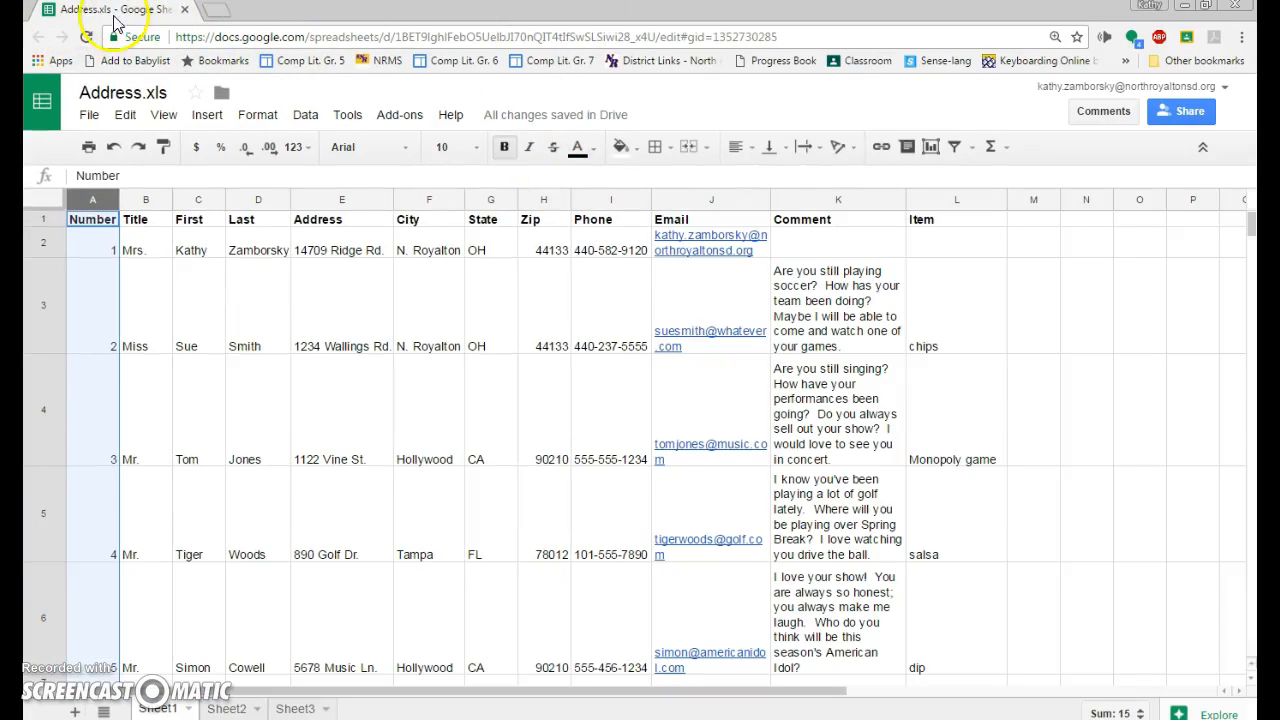
{"action": "left_click", "coordinate": [157, 248]}
{"action": "left_click_drag", "start_coordinate": [155, 222], "coordinate": [549, 673]}
{"action": "key", "text": "ctrl+c"}
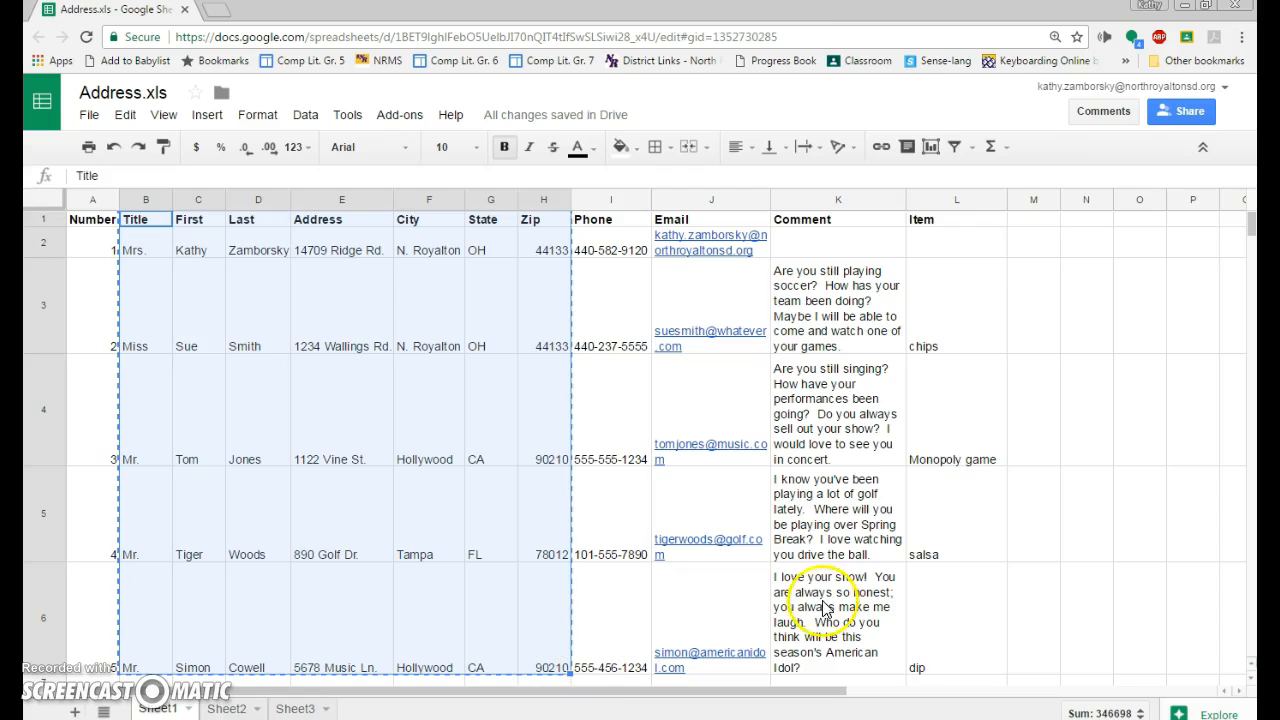
Switch back to Excel and paste the copied address table at cell A1, matching the destination formatting.
{"action": "left_click", "coordinate": [1182, 10]}
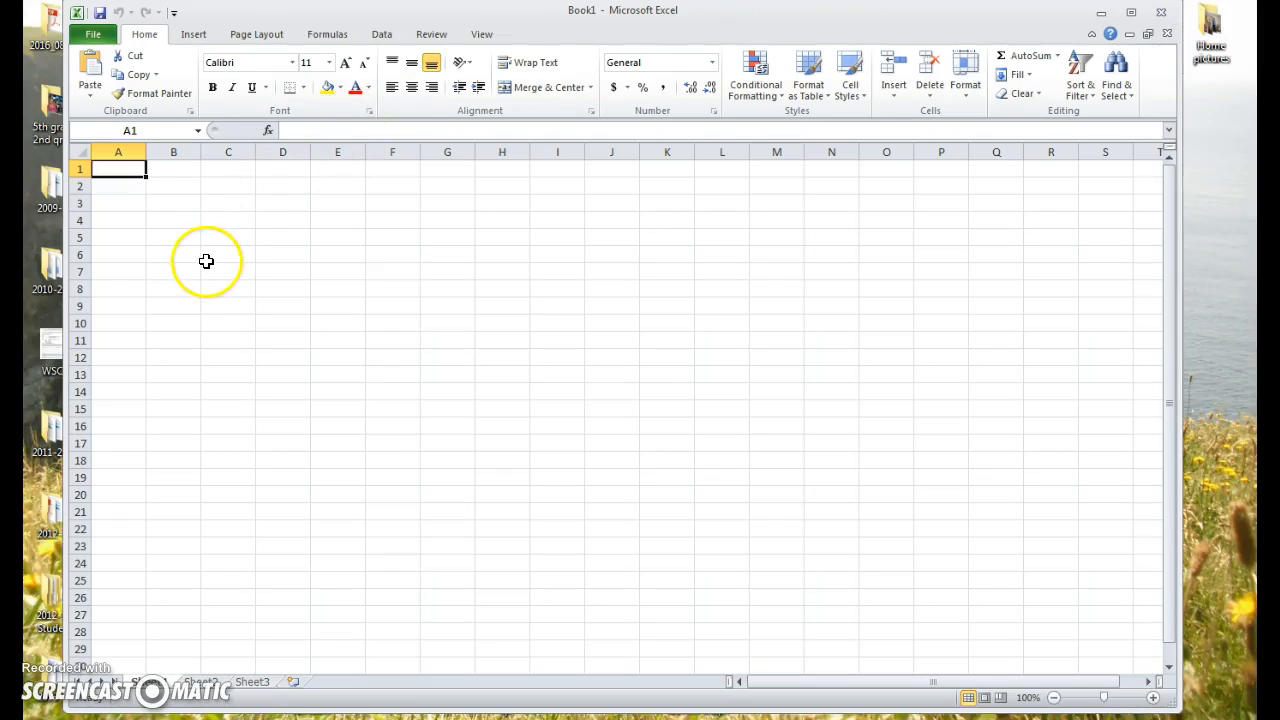
{"action": "key", "text": "ctrl+v"}
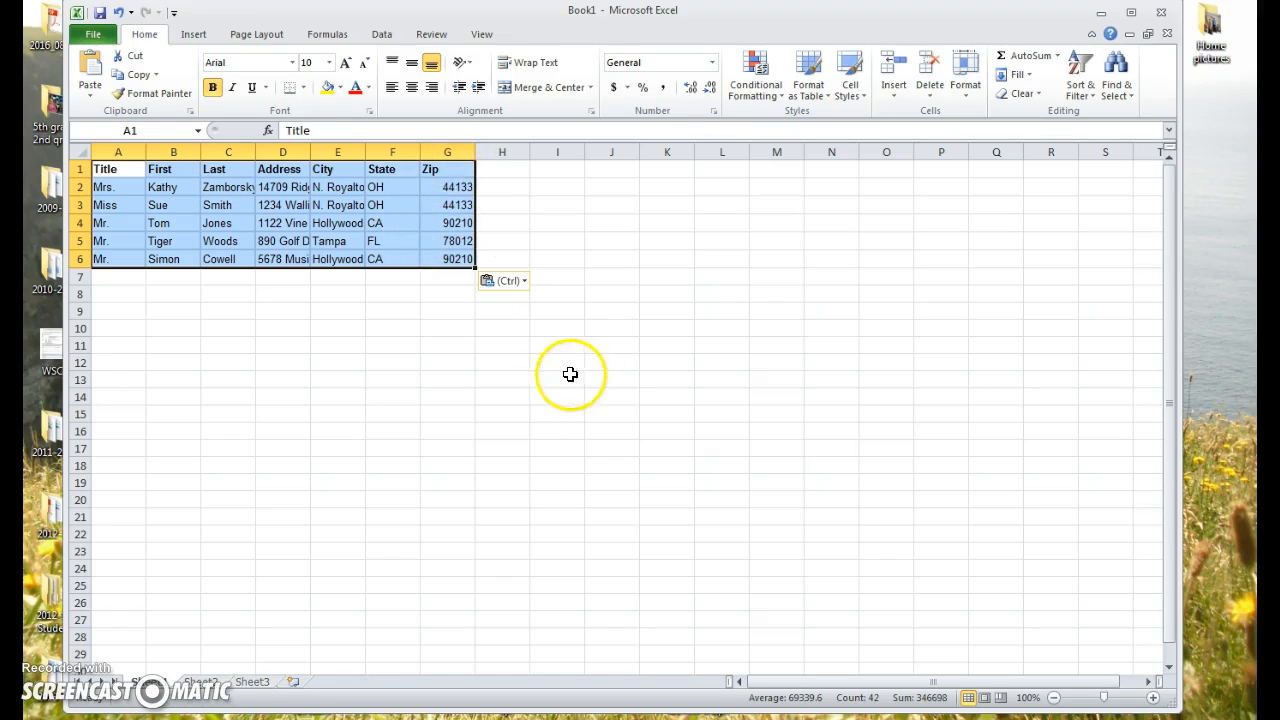
{"action": "left_click", "coordinate": [524, 282]}
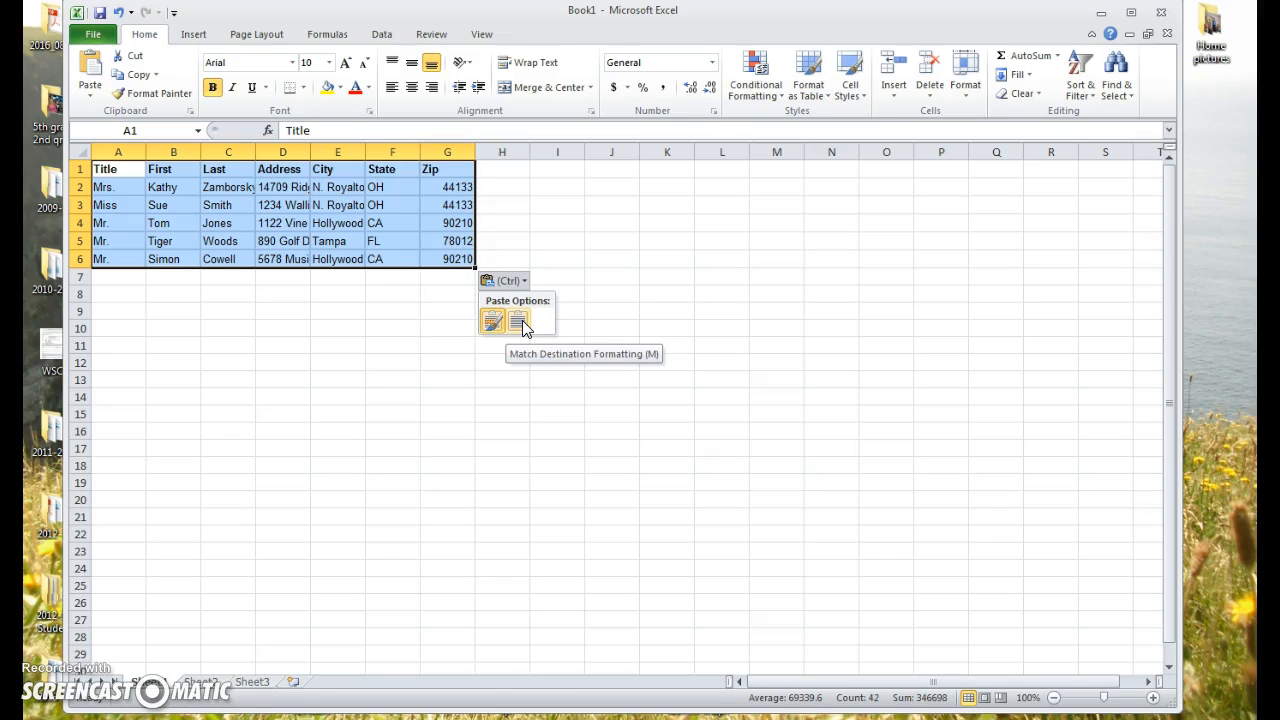
{"action": "left_click", "coordinate": [521, 324]}
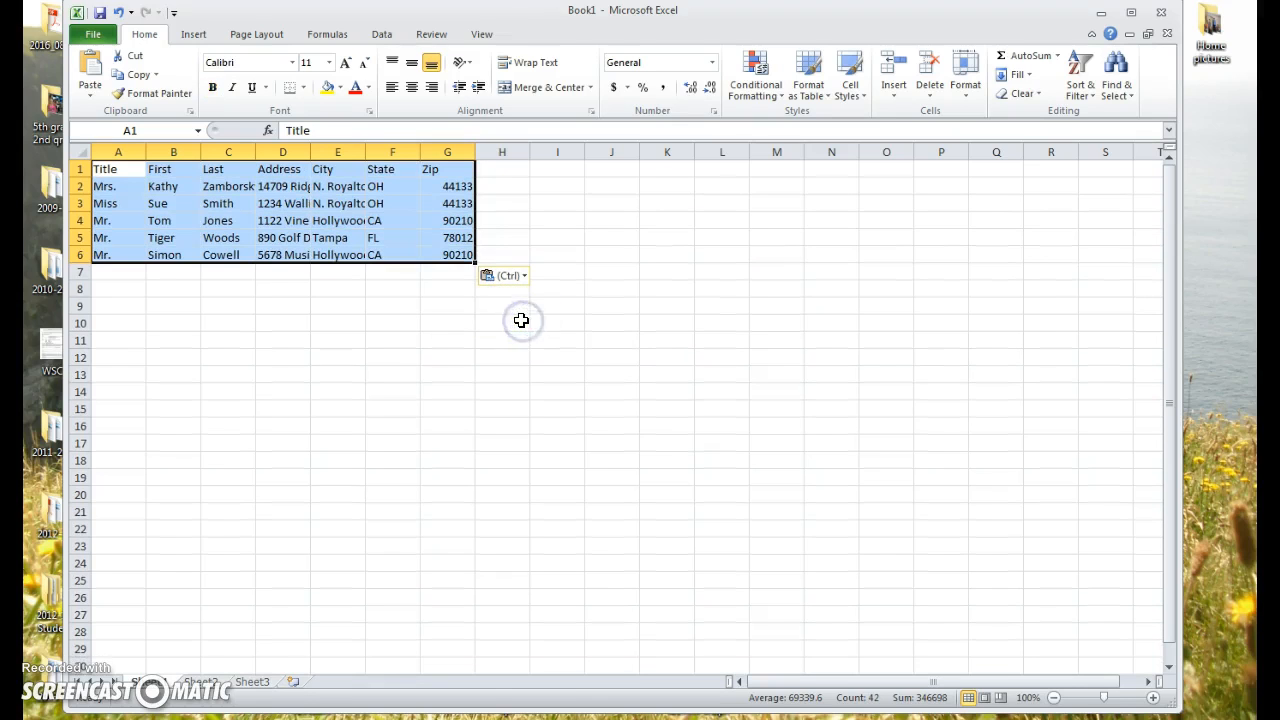
Make the header row bold, underlined and centred.
{"action": "left_click", "coordinate": [76, 168]}
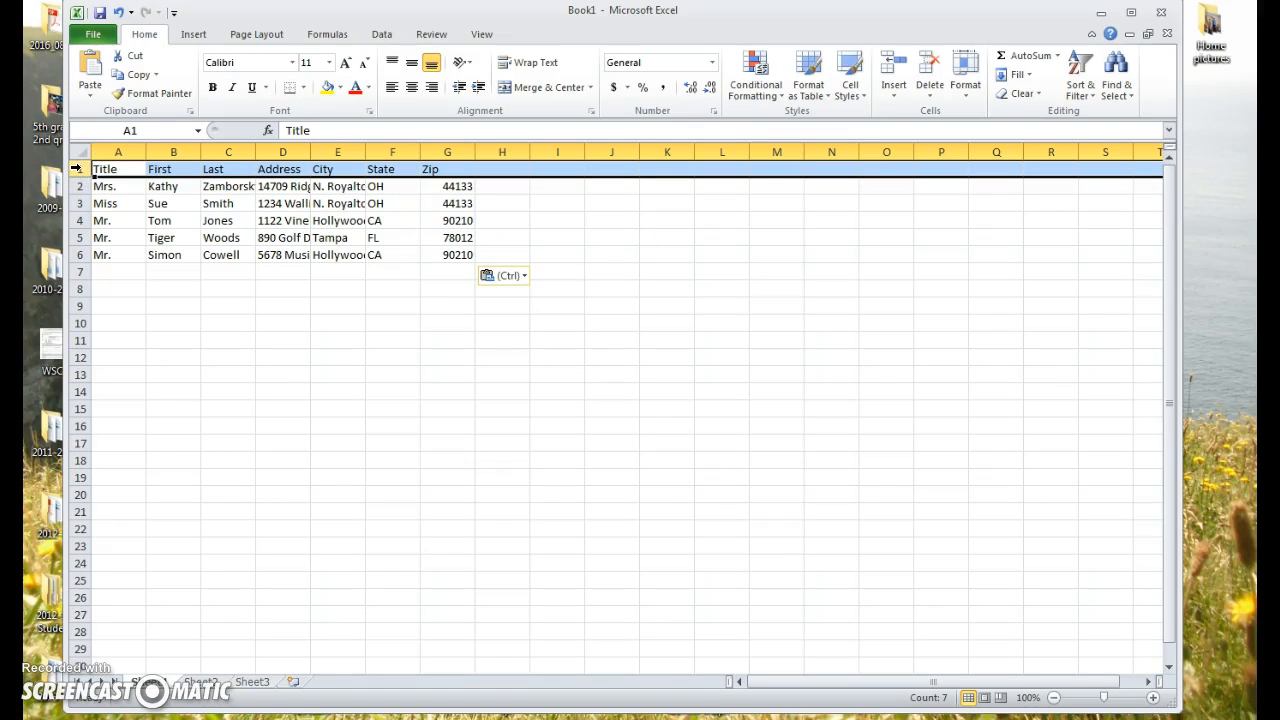
{"action": "key", "text": "ctrl+b"}
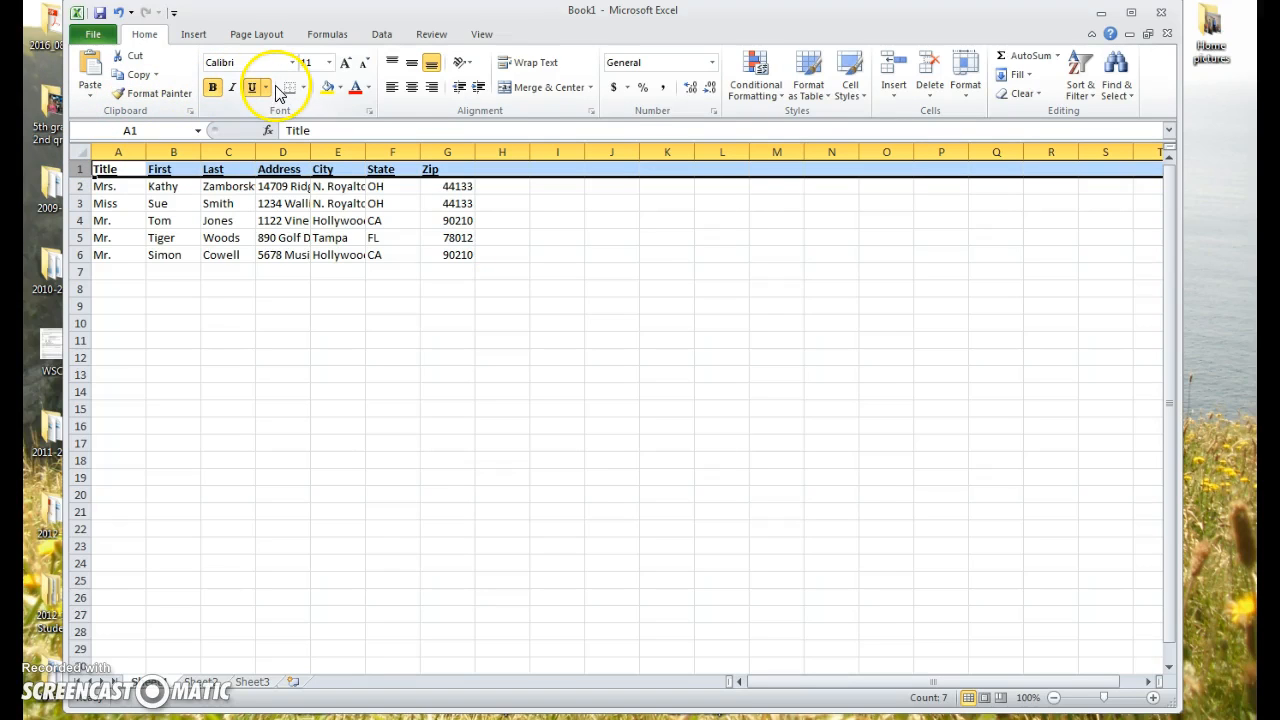
{"action": "left_click", "coordinate": [411, 87]}
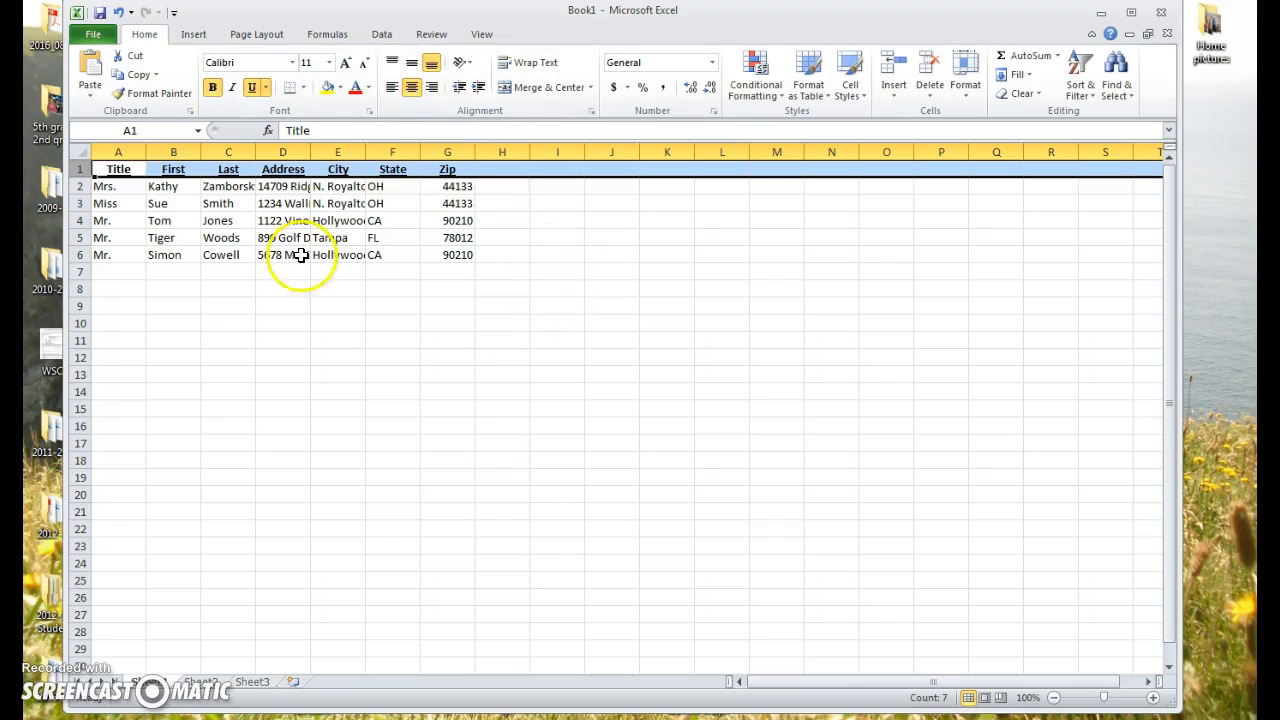
Widen the First, Last, Address, City and Zip columns so their contents fit.
{"action": "left_click_drag", "start_coordinate": [201, 152], "coordinate": [520, 152]}
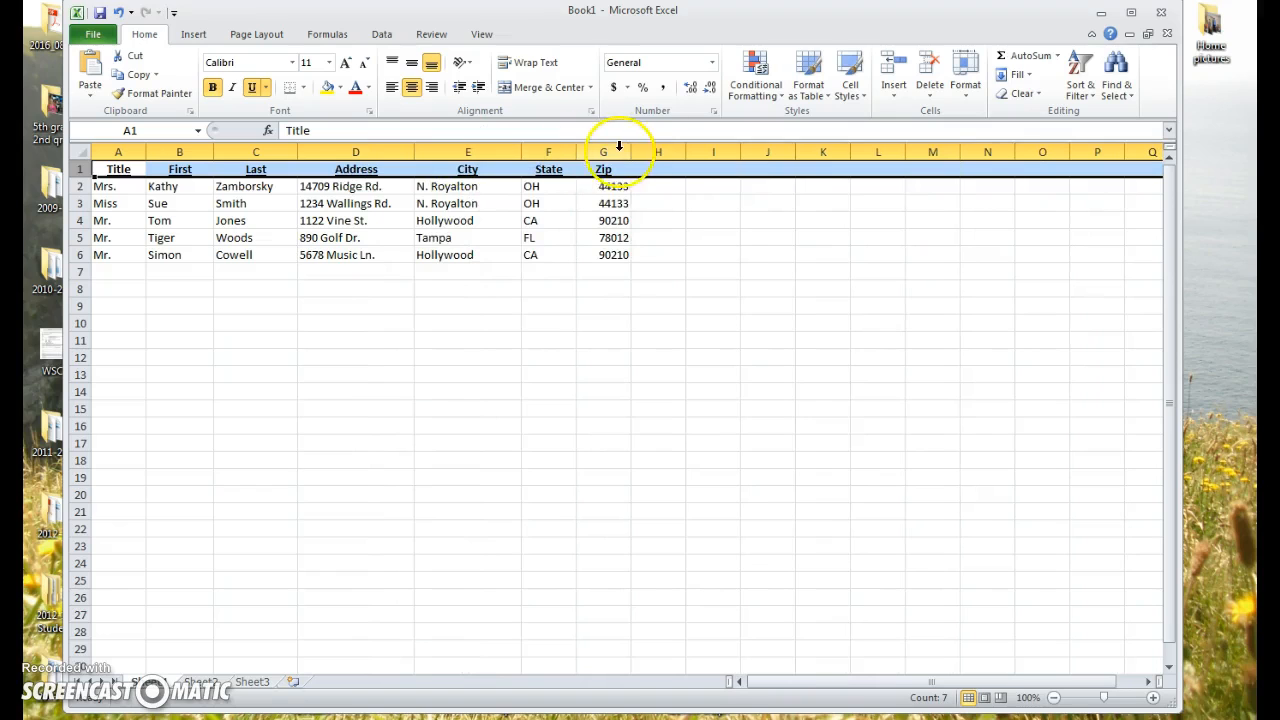
{"action": "left_click_drag", "start_coordinate": [630, 152], "coordinate": [645, 152]}
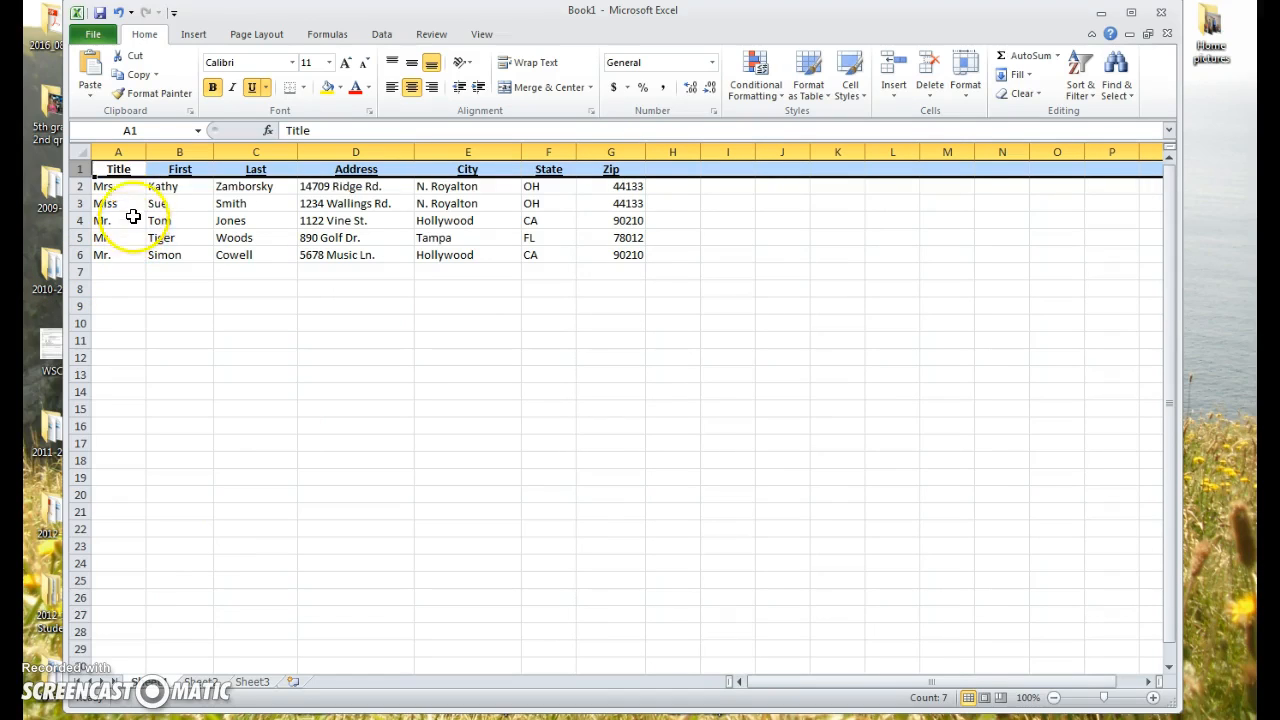
Insert a new column before the Title column and head it Number in cell A1.
{"action": "left_click", "coordinate": [117, 151]}
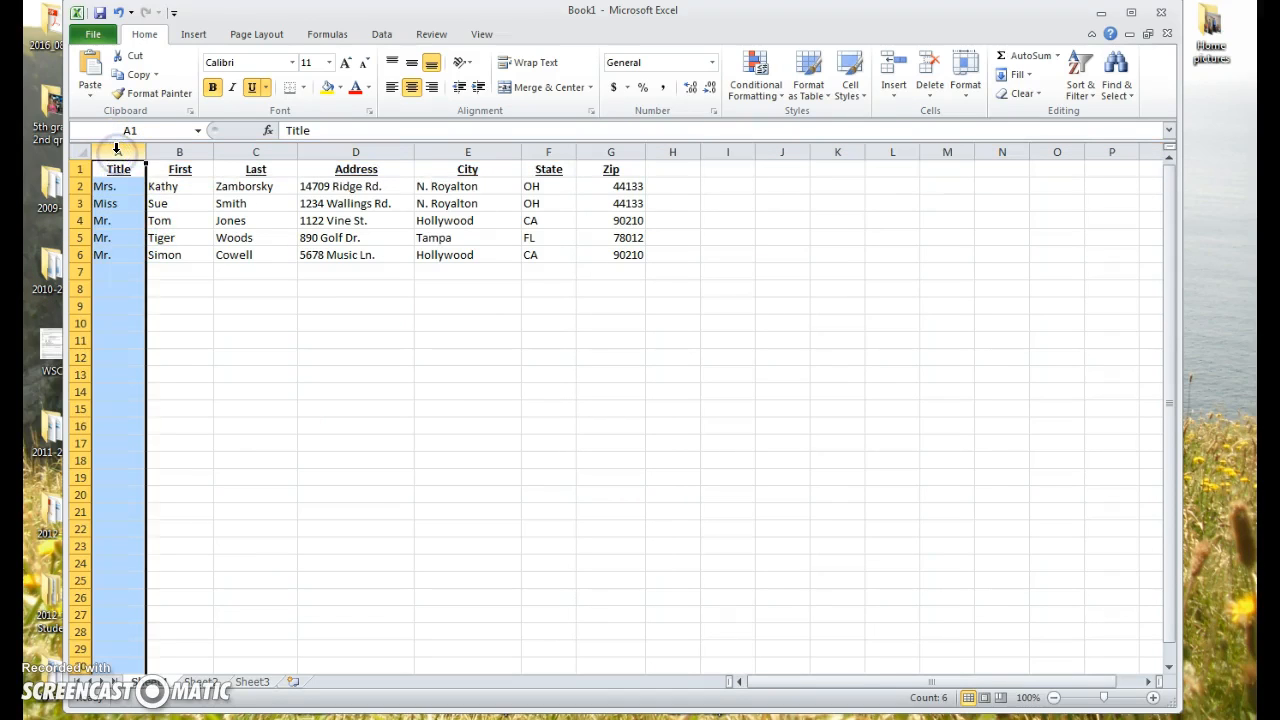
{"action": "right_click", "coordinate": [117, 156]}
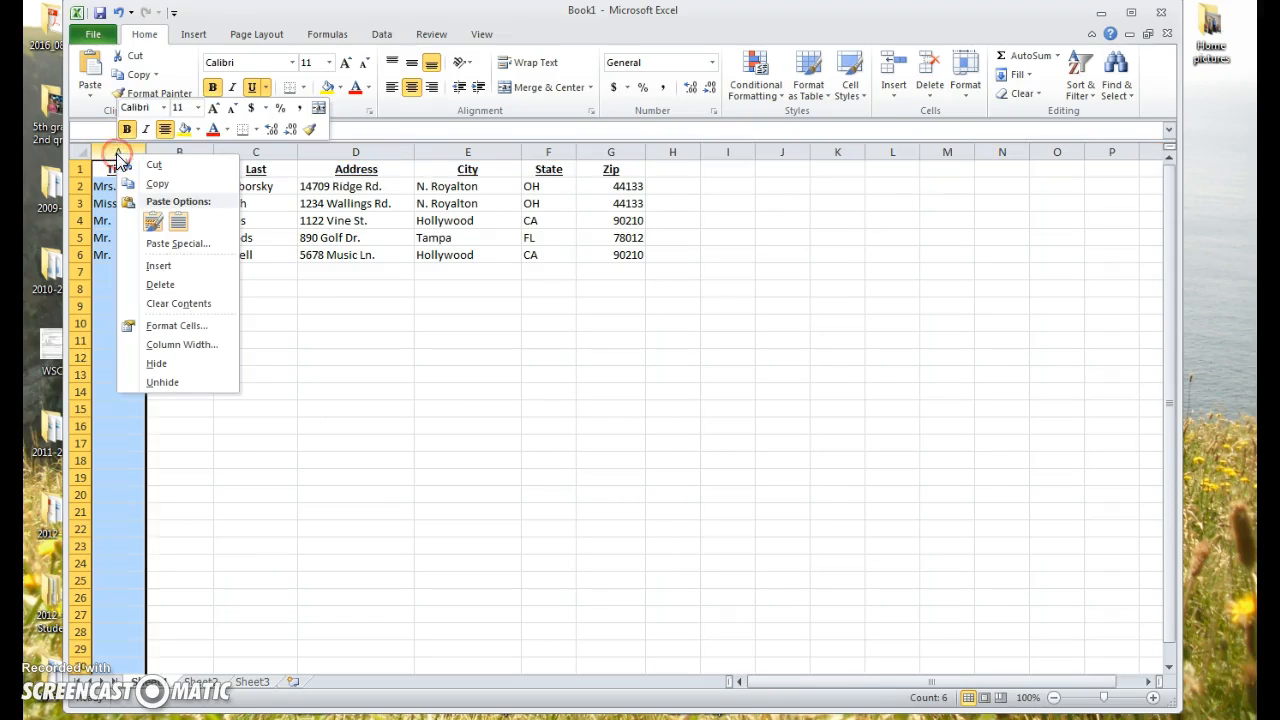
{"action": "left_click", "coordinate": [155, 268]}
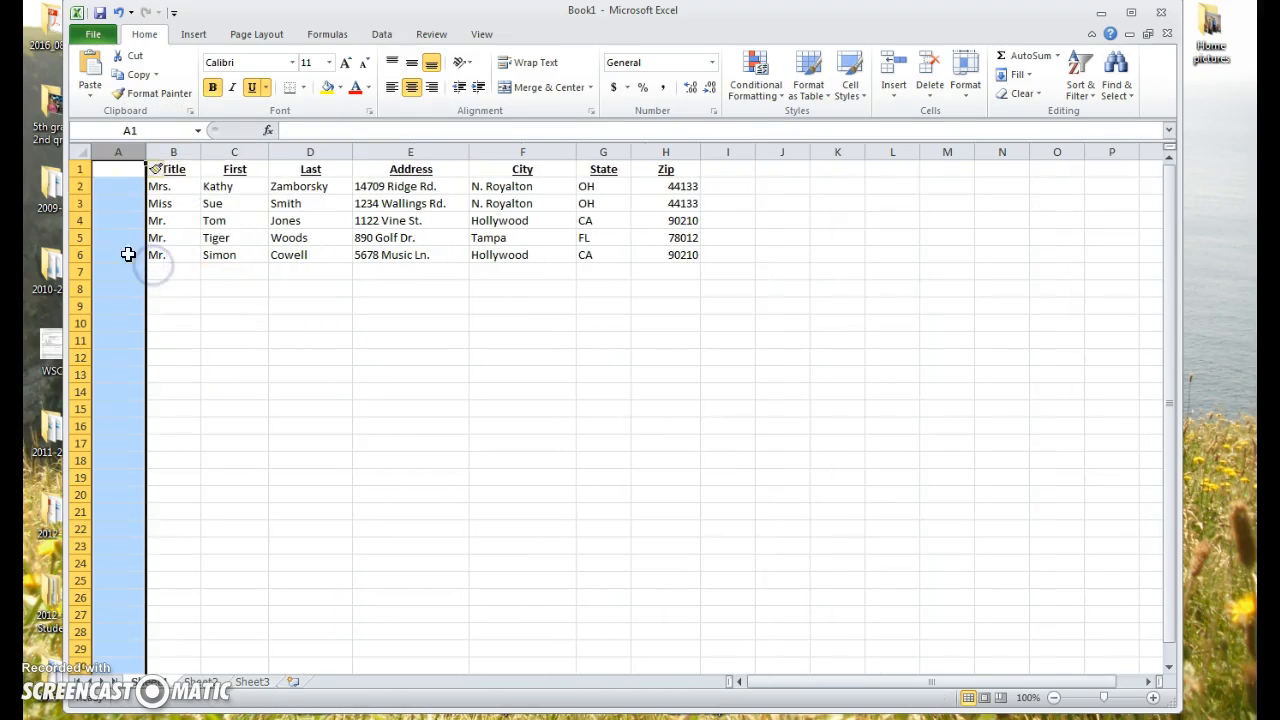
{"action": "left_click", "coordinate": [110, 173]}
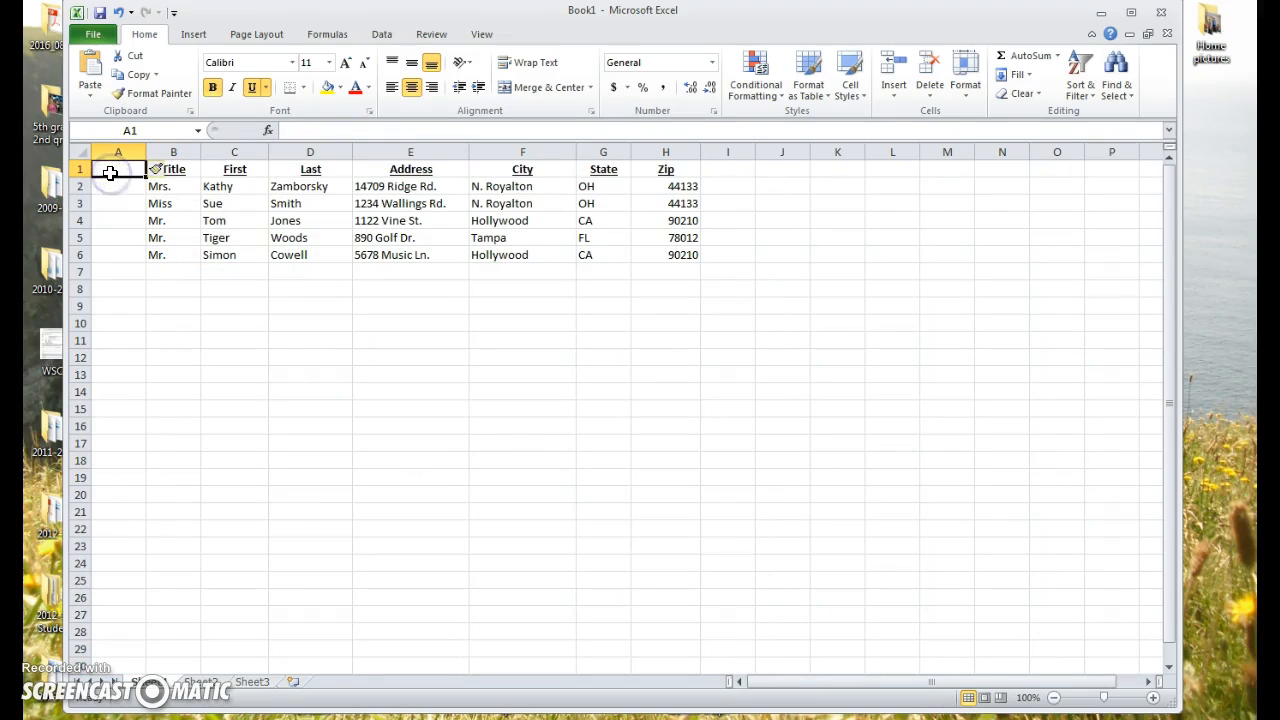
{"action": "type", "text": "Number"}
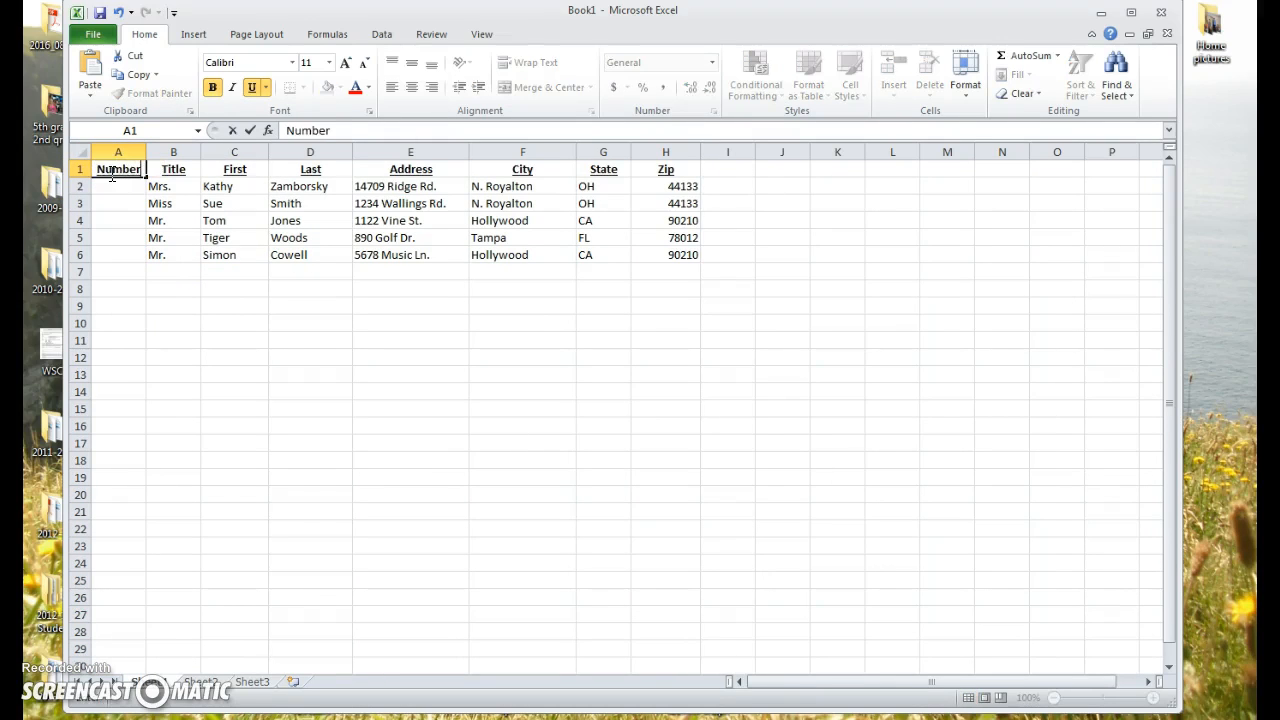
{"action": "key", "text": "Return"}
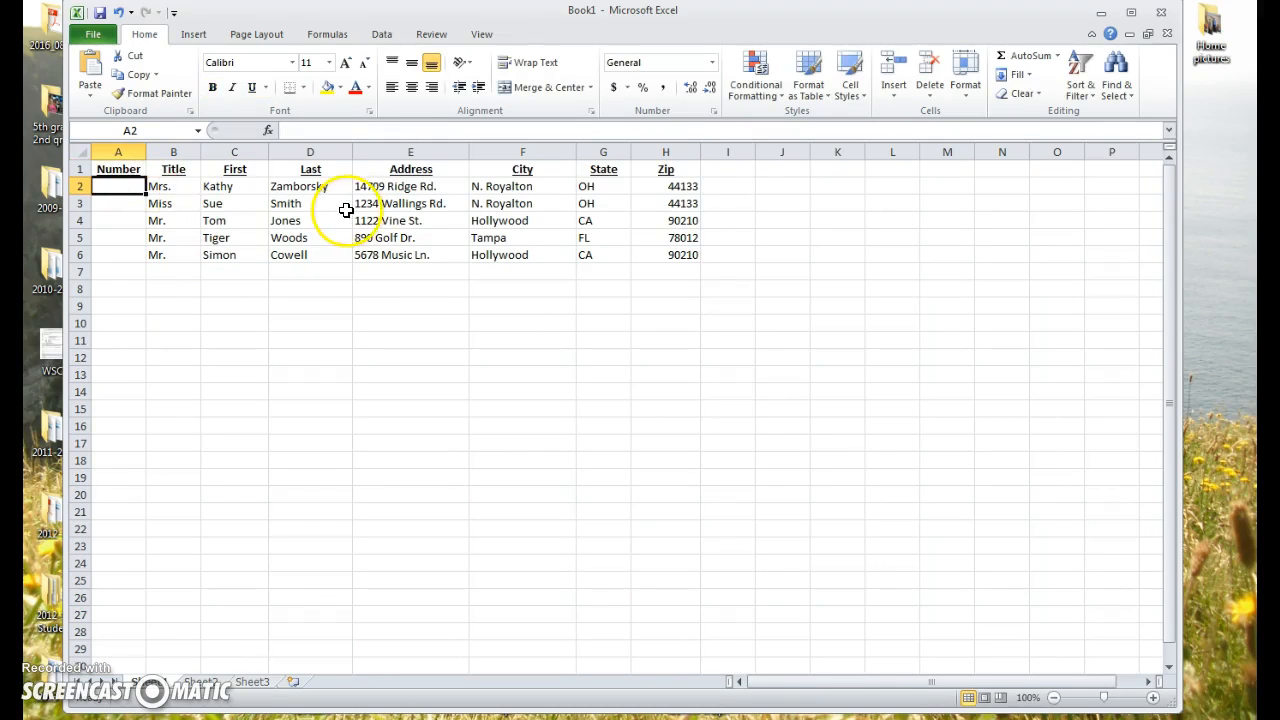
Number the five address rows 1 to 5 in A2:A6 by entering 1 and 2 and filling the series down.
{"action": "type", "text": "1"}
{"action": "key", "text": "Return"}
{"action": "type", "text": "2"}
{"action": "key", "text": "Return"}
{"action": "left_click_drag", "start_coordinate": [137, 186], "coordinate": [139, 201]}
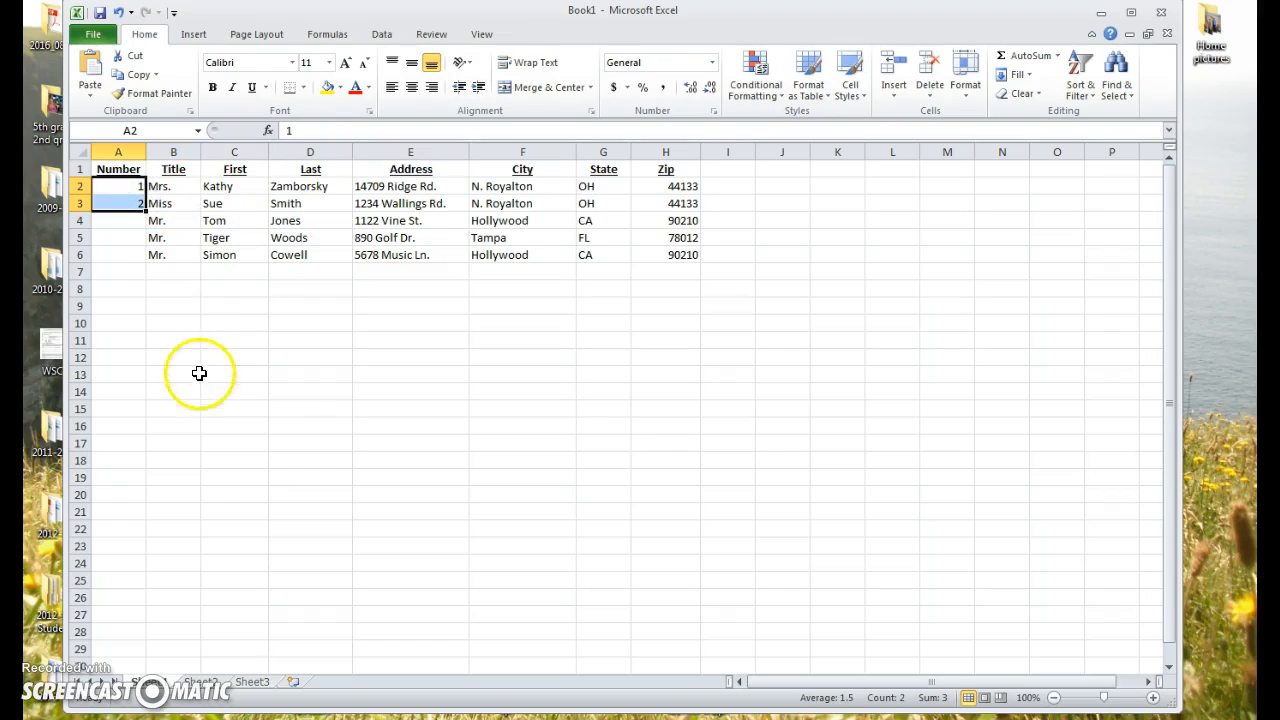
{"action": "double_click", "coordinate": [145, 211]}
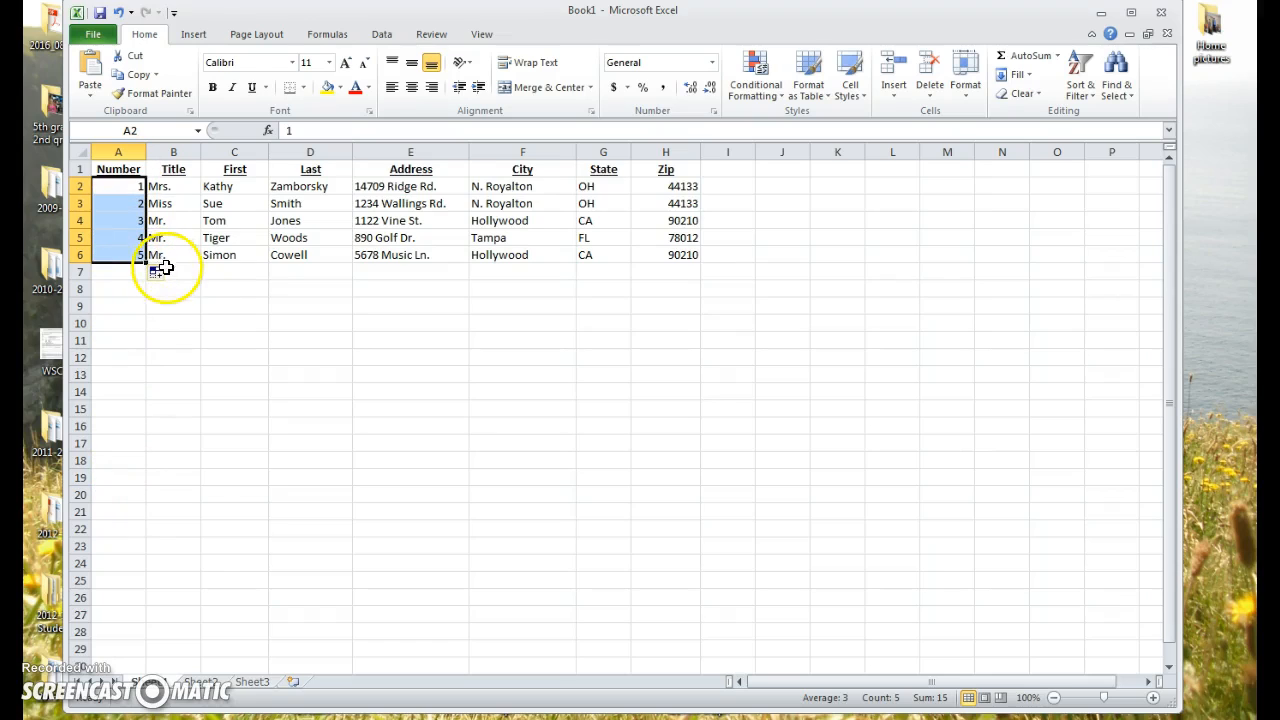
Insert a column before Number, head it Class Code, and widen it to fit the heading on one line.
{"action": "left_click", "coordinate": [121, 150]}
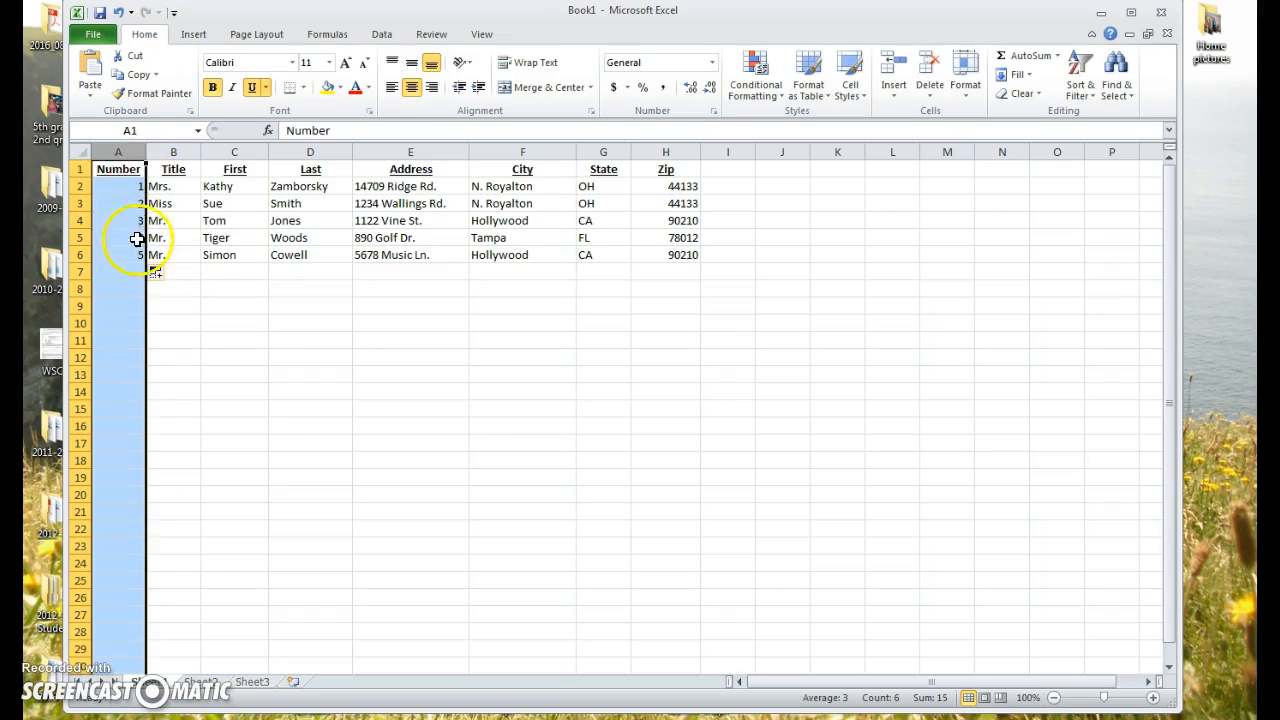
{"action": "right_click", "coordinate": [120, 158]}
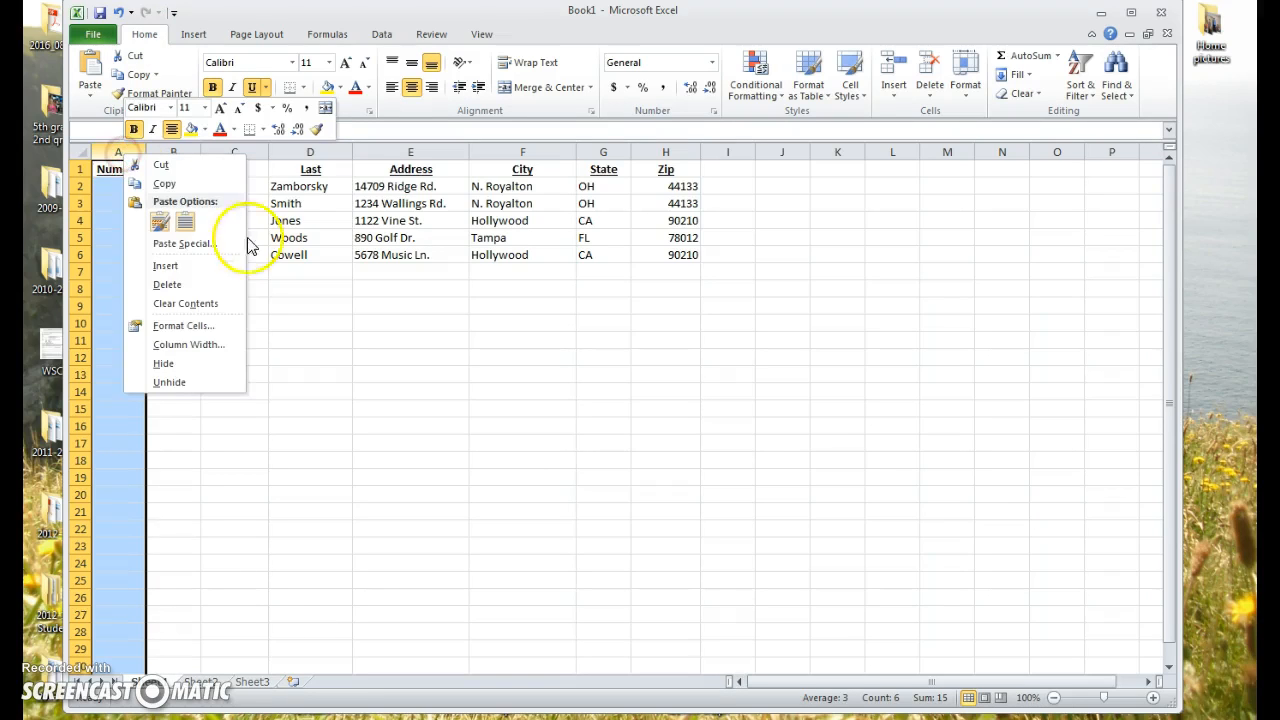
{"action": "left_click", "coordinate": [166, 266]}
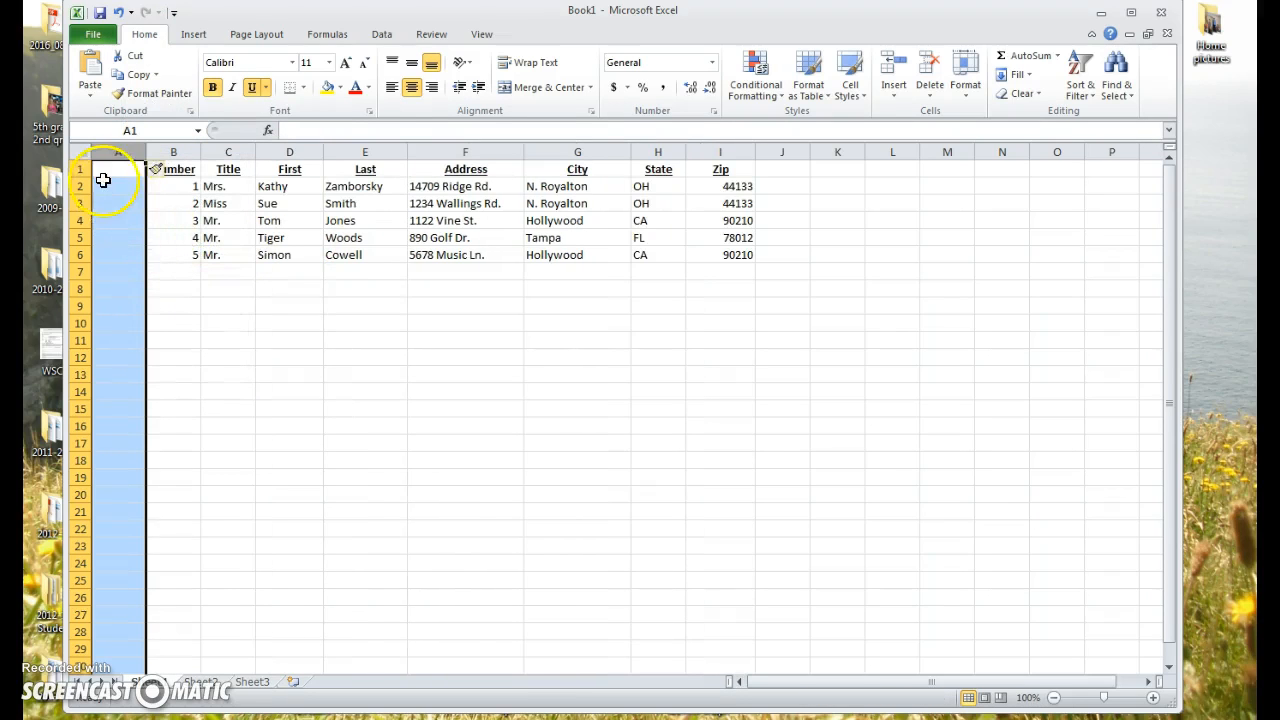
{"action": "left_click", "coordinate": [116, 170]}
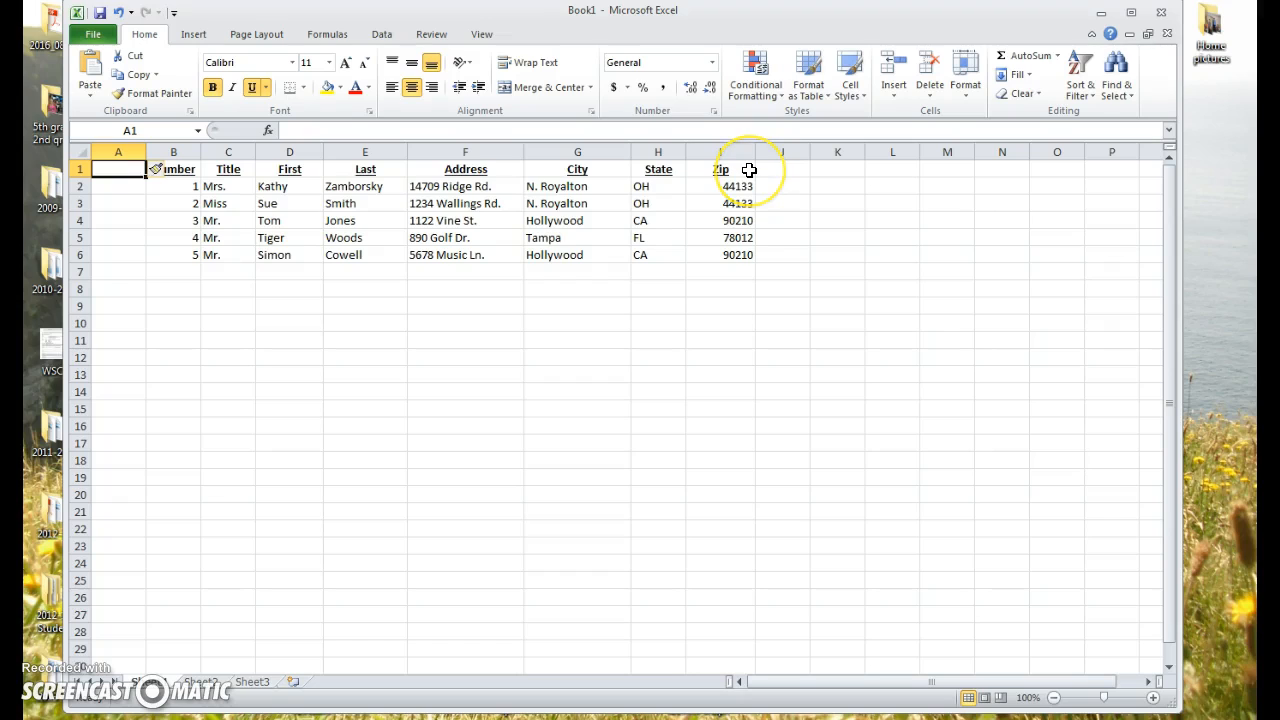
{"action": "type", "text": "Class Code"}
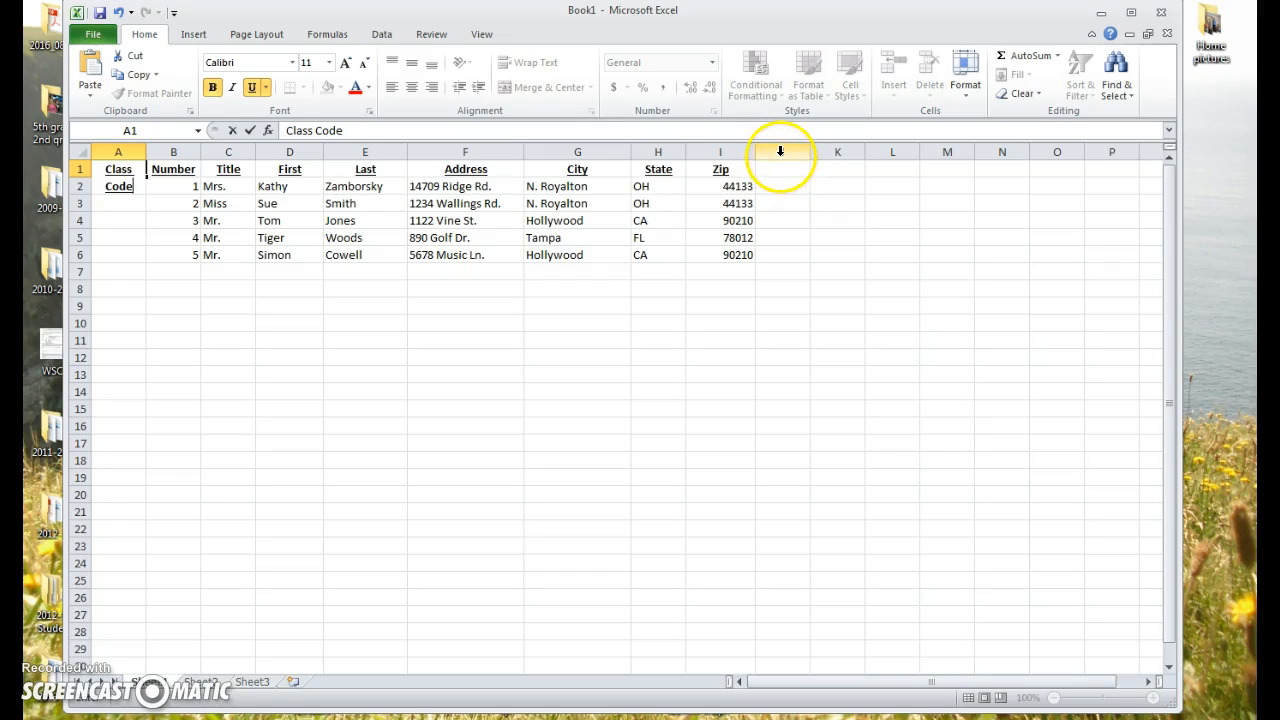
{"action": "key", "text": "Return"}
{"action": "left_click_drag", "start_coordinate": [146, 152], "coordinate": [182, 153]}
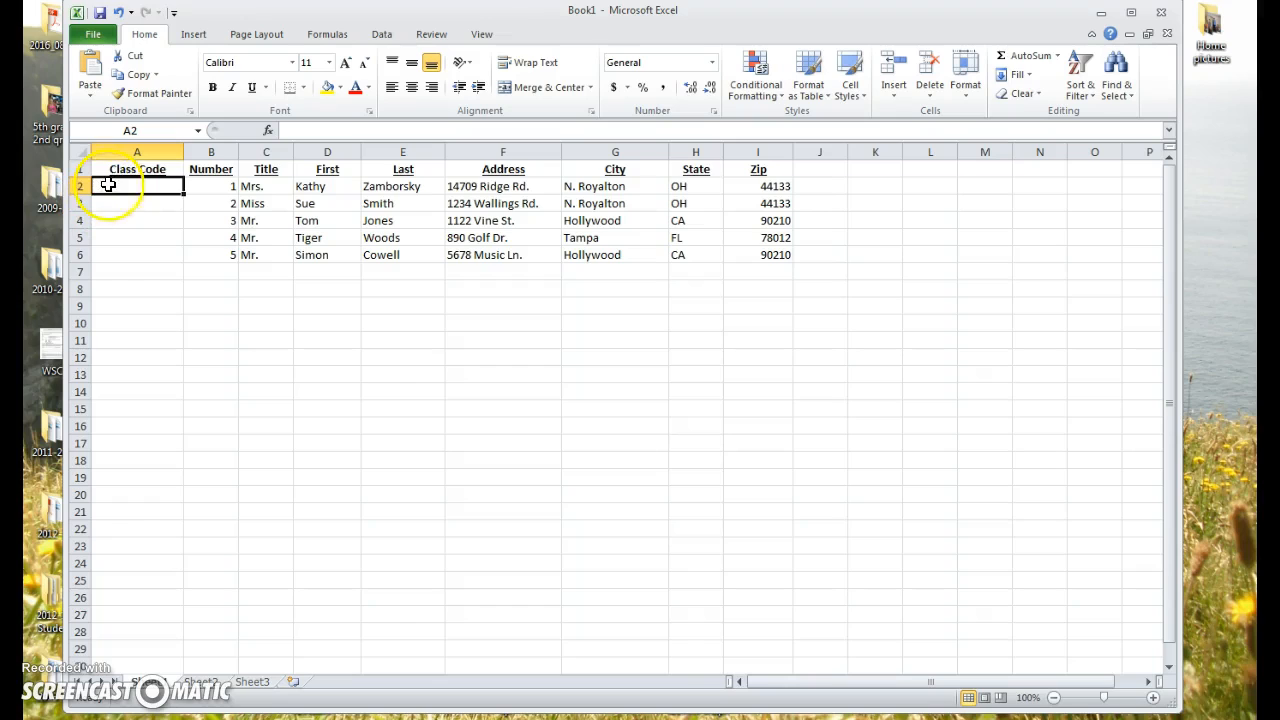
Enter 7I54 in cell A2 and fill it down to A6 as copied cells instead of a series.
{"action": "type", "text": "7154"}
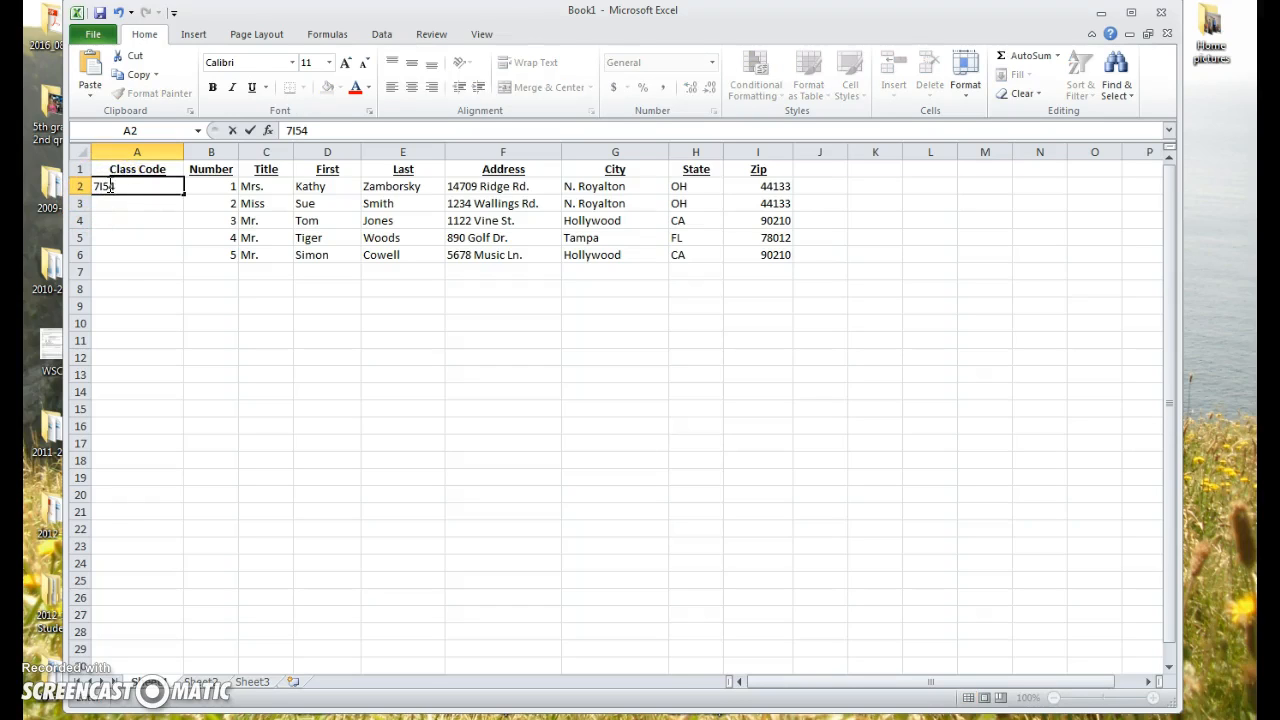
{"action": "double_click", "coordinate": [184, 195]}
{"action": "left_click_drag", "start_coordinate": [113, 189], "coordinate": [110, 257]}
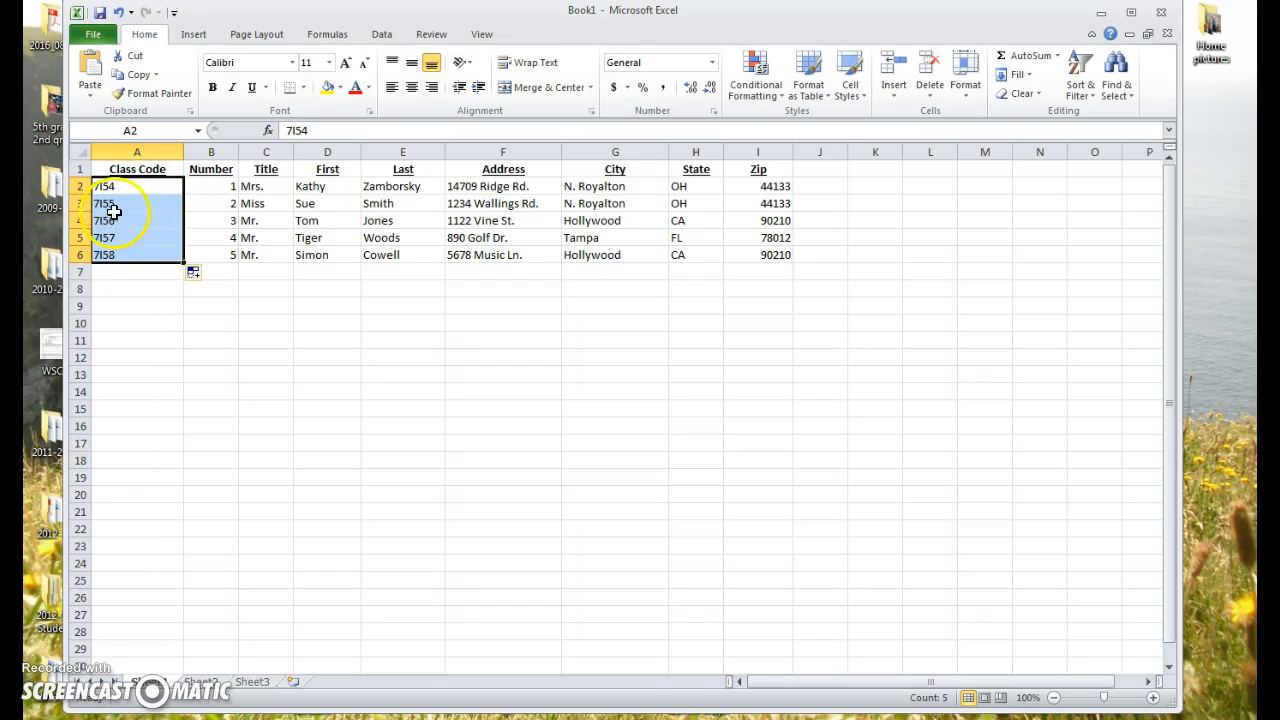
{"action": "left_click", "coordinate": [208, 275]}
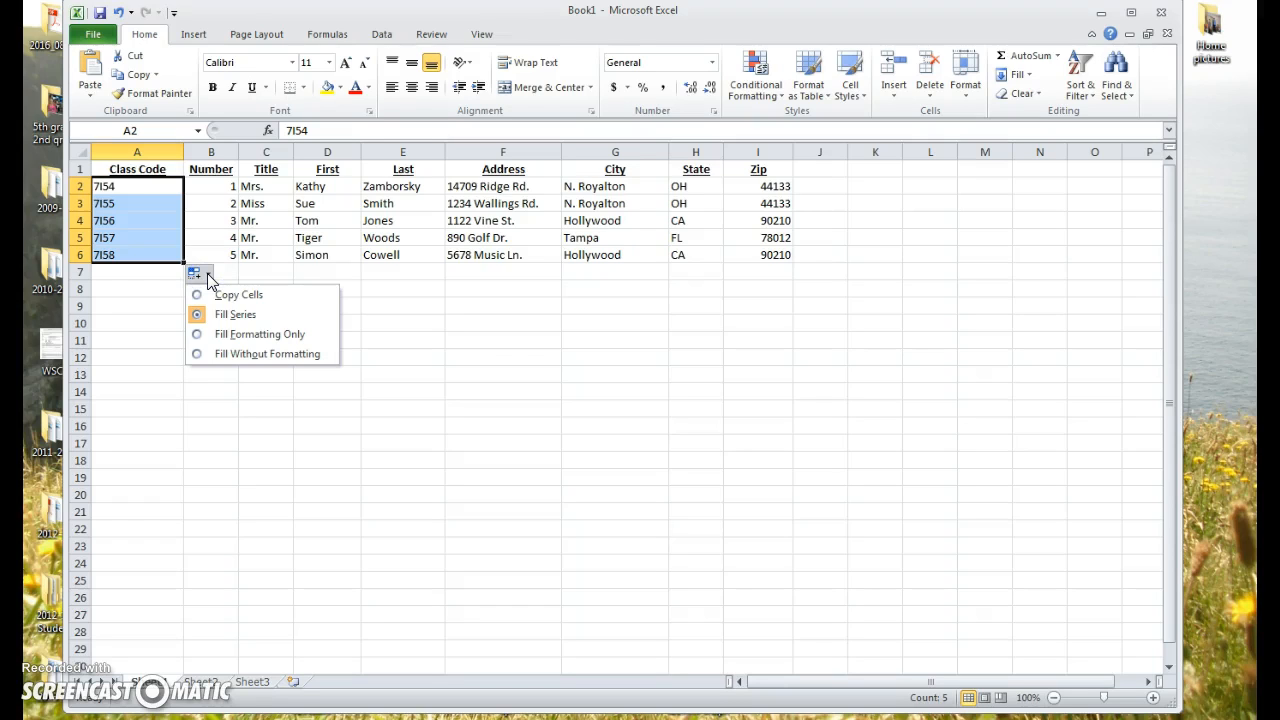
{"action": "left_click", "coordinate": [198, 296]}
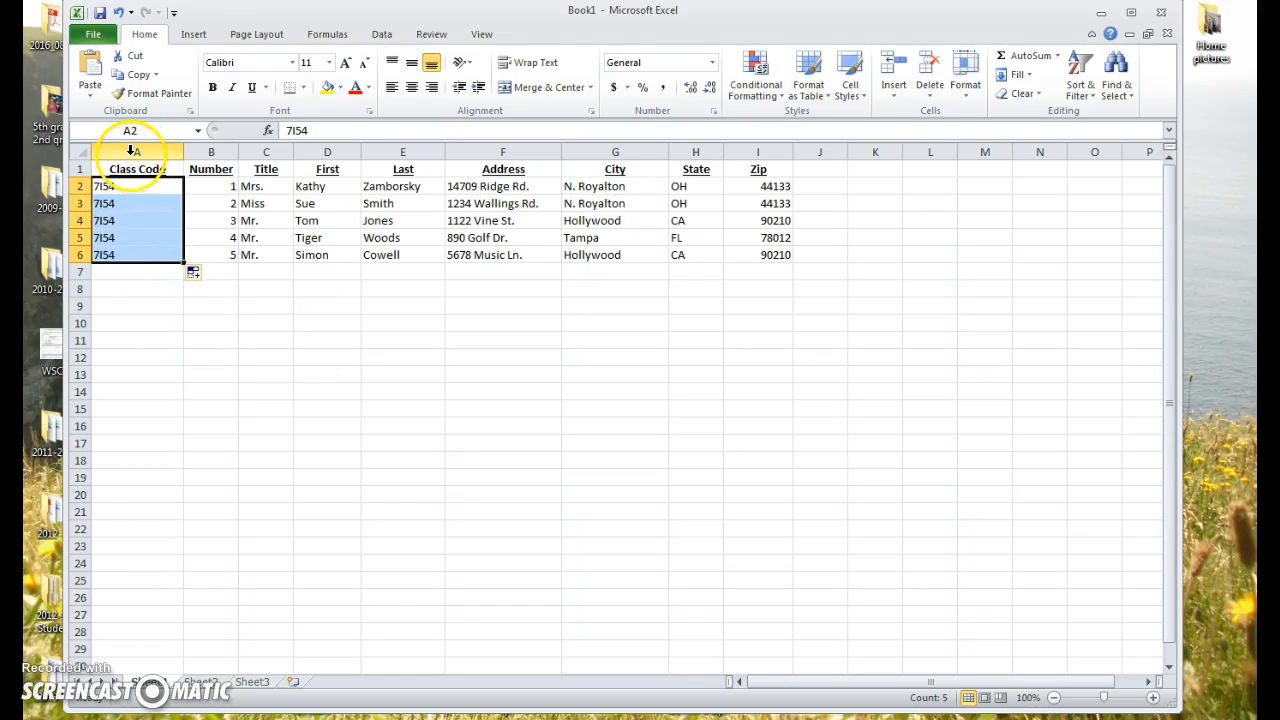
Center the class codes in A2:A6 and the whole Number column horizontally.
{"action": "left_click", "coordinate": [411, 90]}
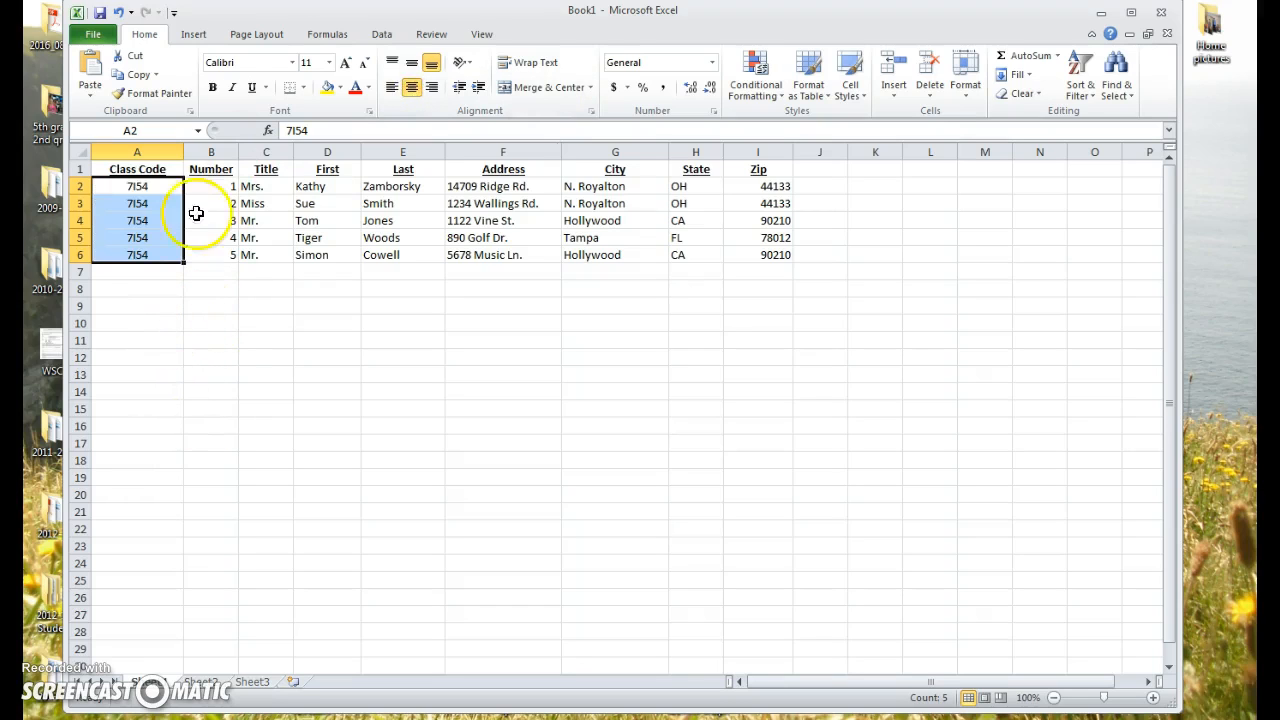
{"action": "left_click", "coordinate": [209, 152]}
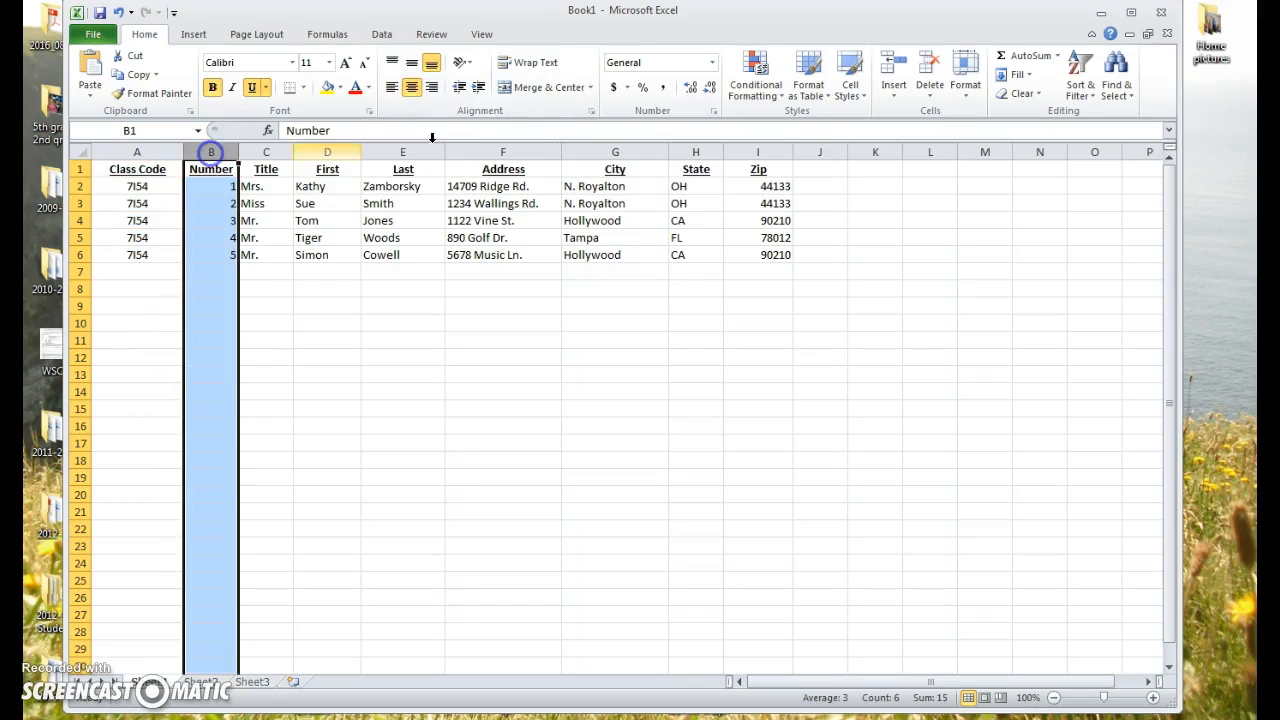
{"action": "left_click", "coordinate": [411, 88]}
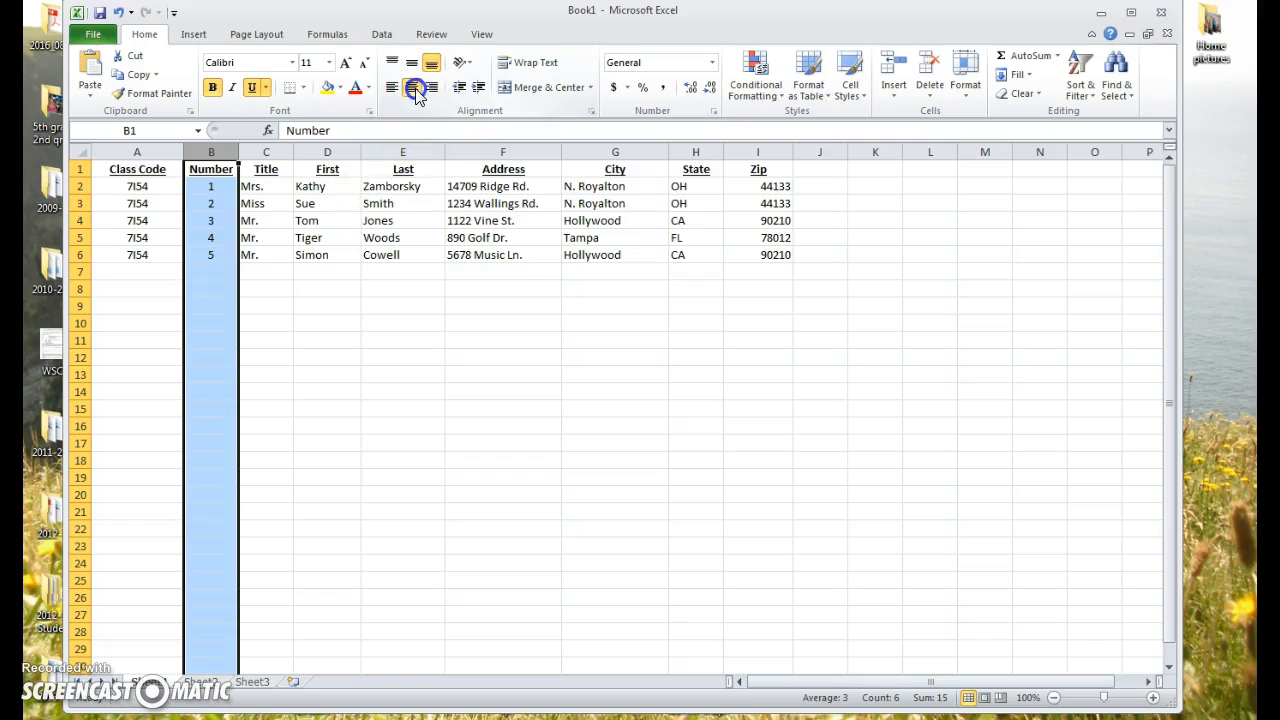
{"action": "left_click", "coordinate": [405, 336]}
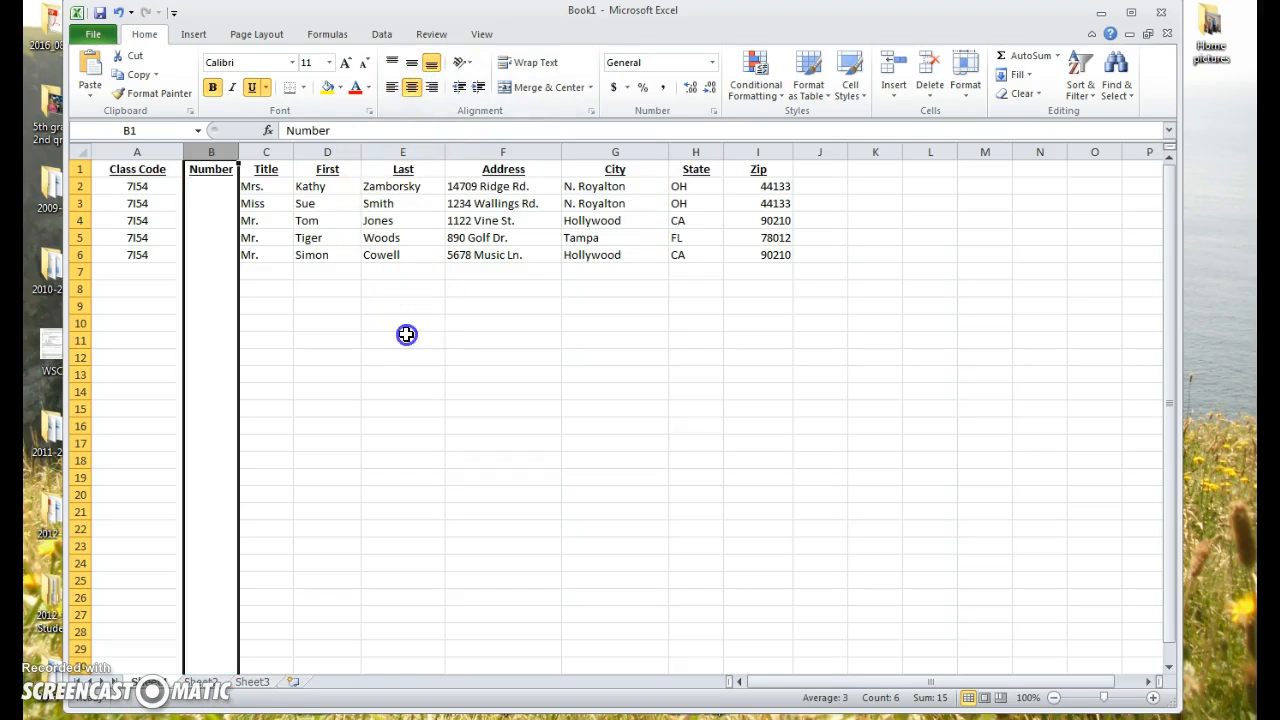
Save the workbook on the staff Z: drive under the teacher's surname followed by 7I54, and close it.
{"action": "left_click", "coordinate": [101, 16]}
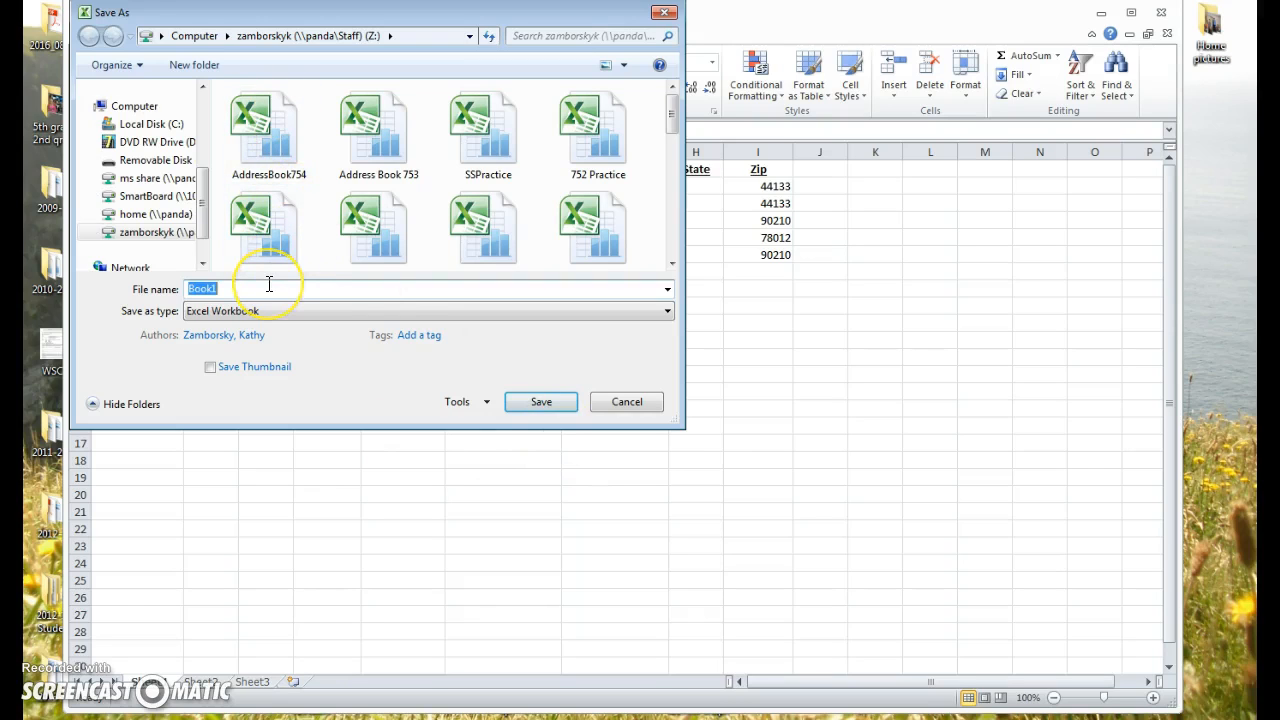
{"action": "type", "text": "Zamborsky 7l54"}
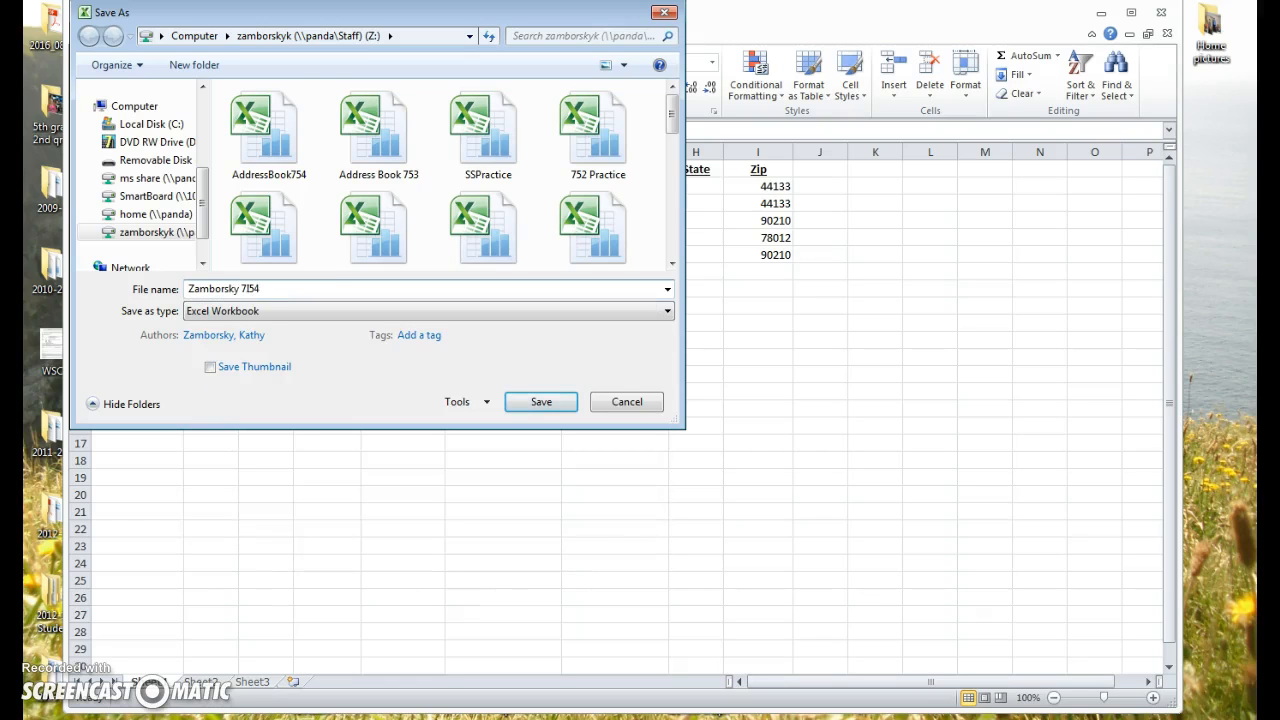
{"action": "left_click", "coordinate": [545, 402]}
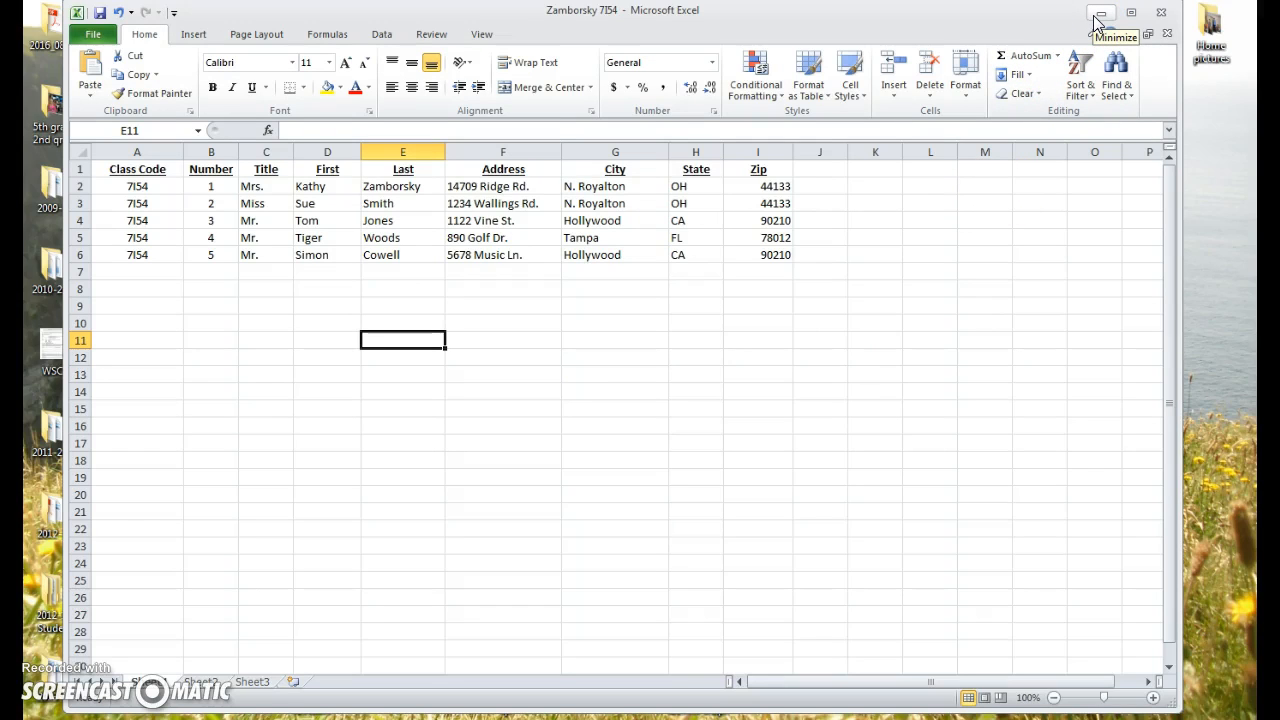
{"action": "left_click", "coordinate": [1160, 14]}
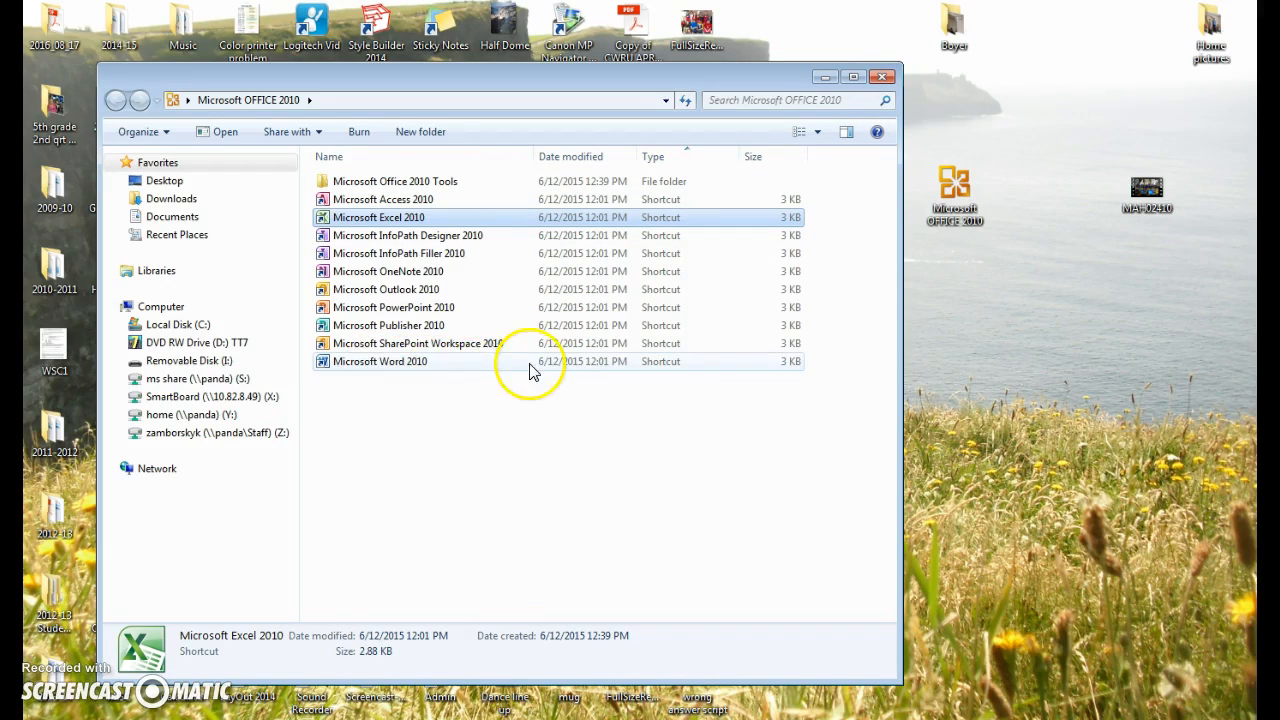
Open a maximized blank document in Word 2010 and start a label mail merge using Avery US Letter Easy Peel Address Labels, 1 × 2.63 inches.
{"action": "double_click", "coordinate": [491, 362]}
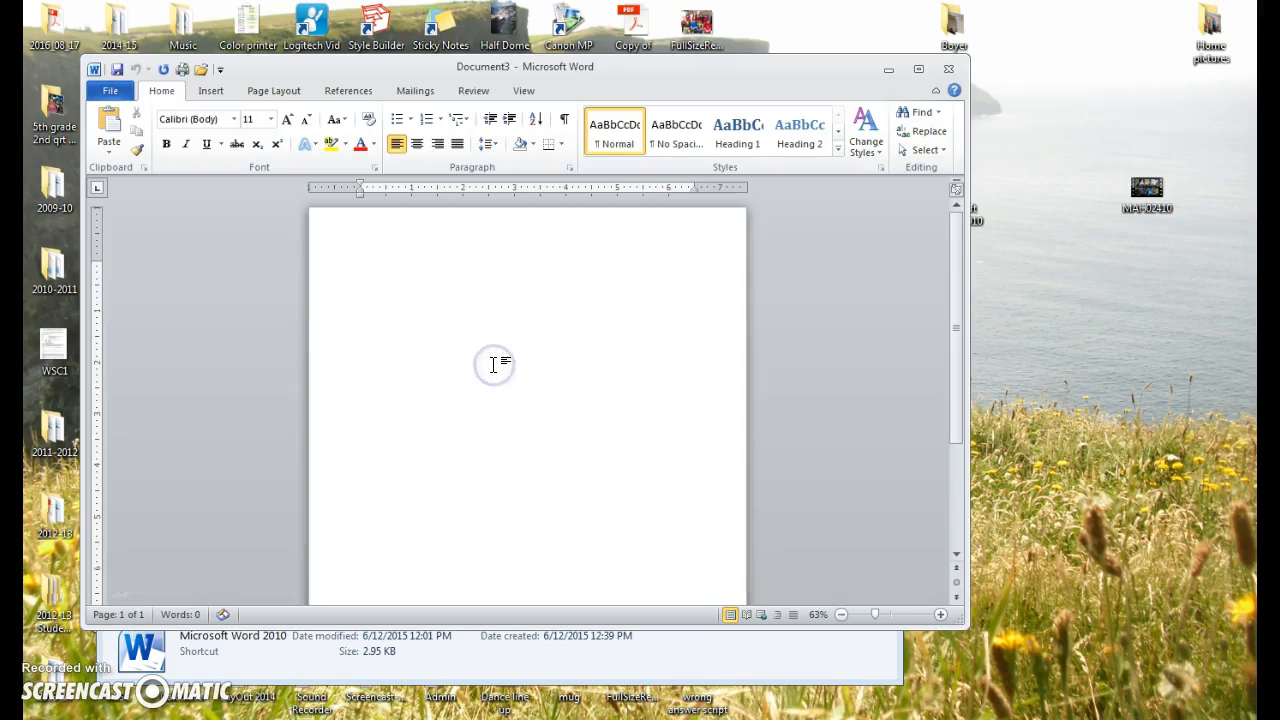
{"action": "left_click", "coordinate": [920, 70]}
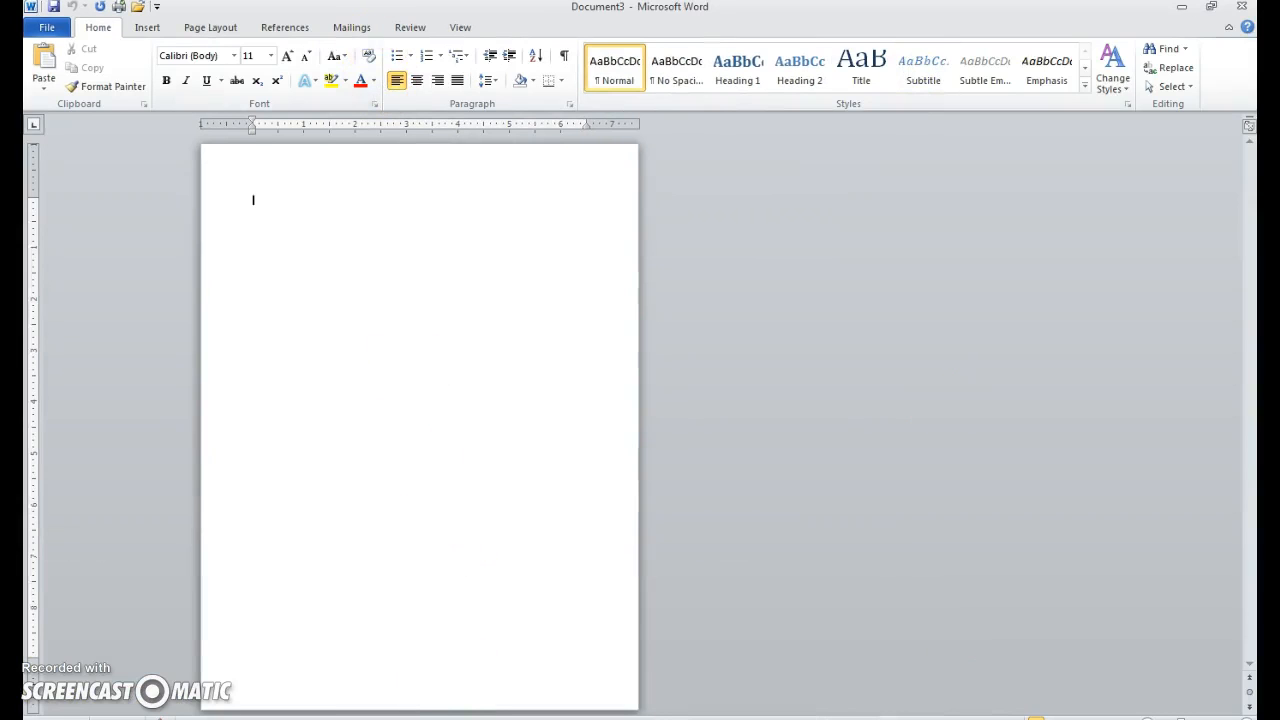
{"action": "left_click", "coordinate": [362, 30]}
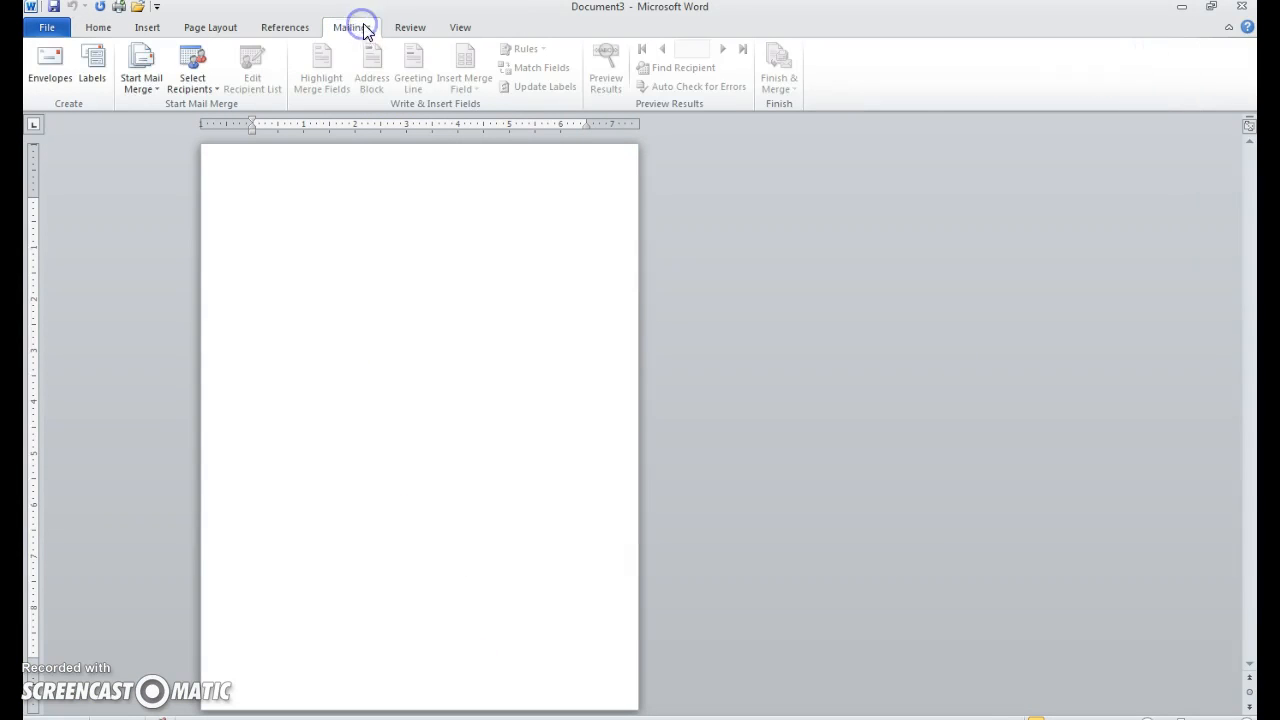
{"action": "left_click", "coordinate": [158, 88]}
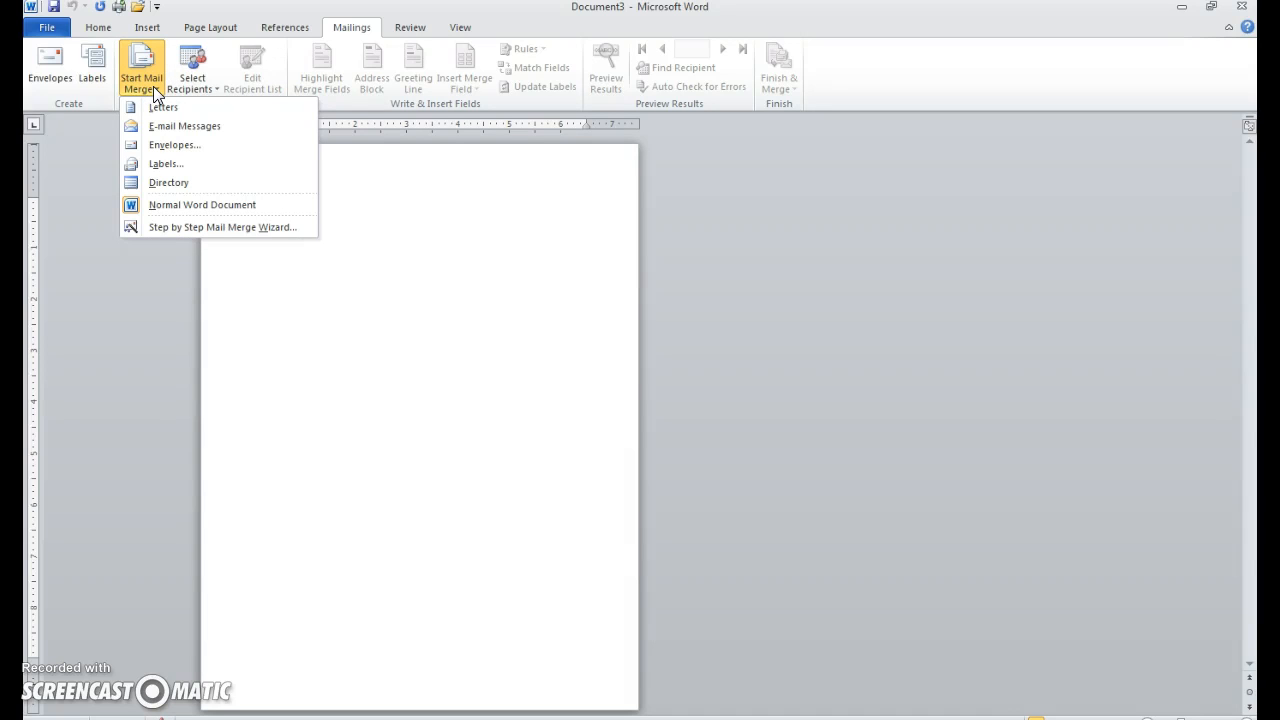
{"action": "left_click", "coordinate": [200, 166]}
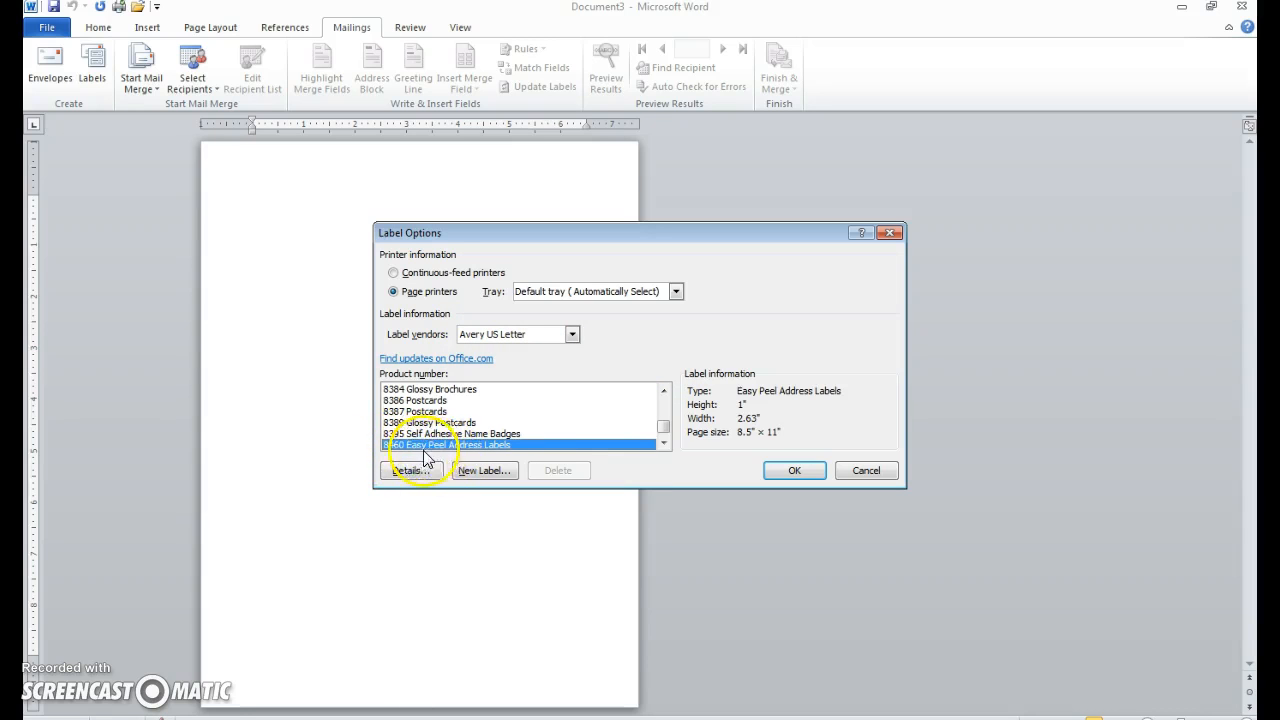
{"action": "left_click", "coordinate": [795, 470]}
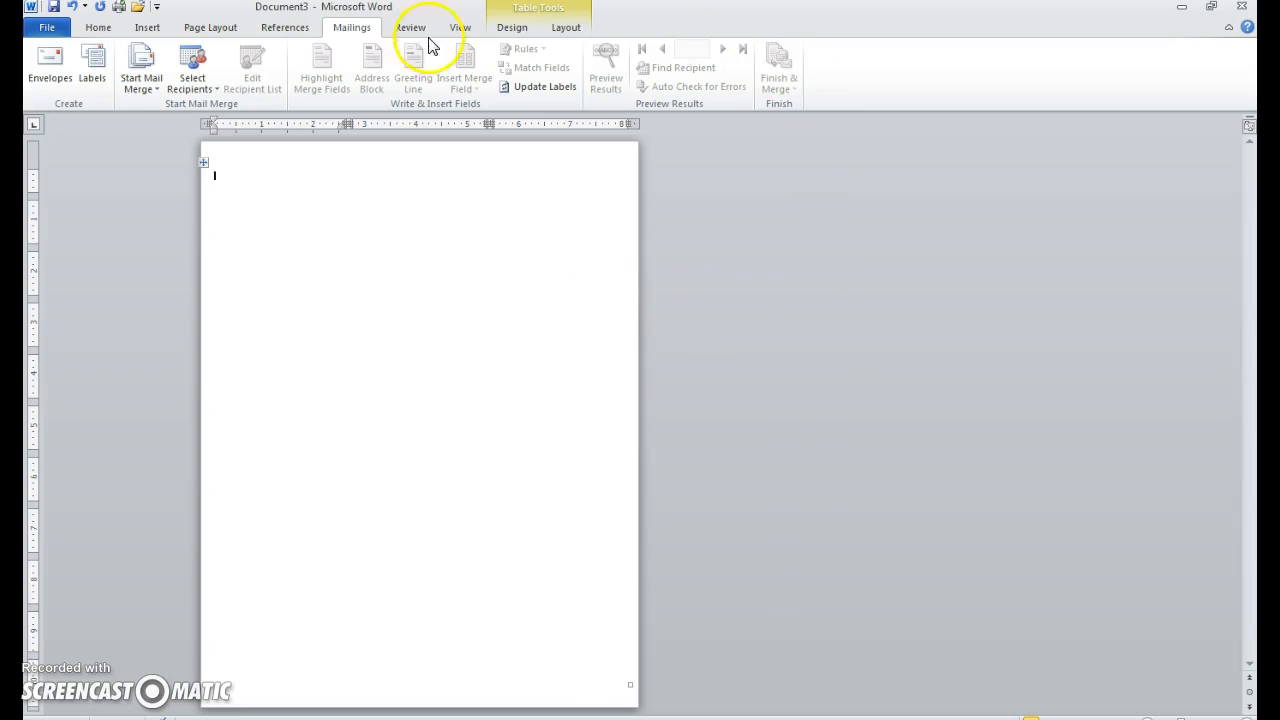
Use Sheet1$ of the saved 7I54 workbook on the Z: drive as the existing recipient list, with the first row as column headers.
{"action": "left_click", "coordinate": [211, 84]}
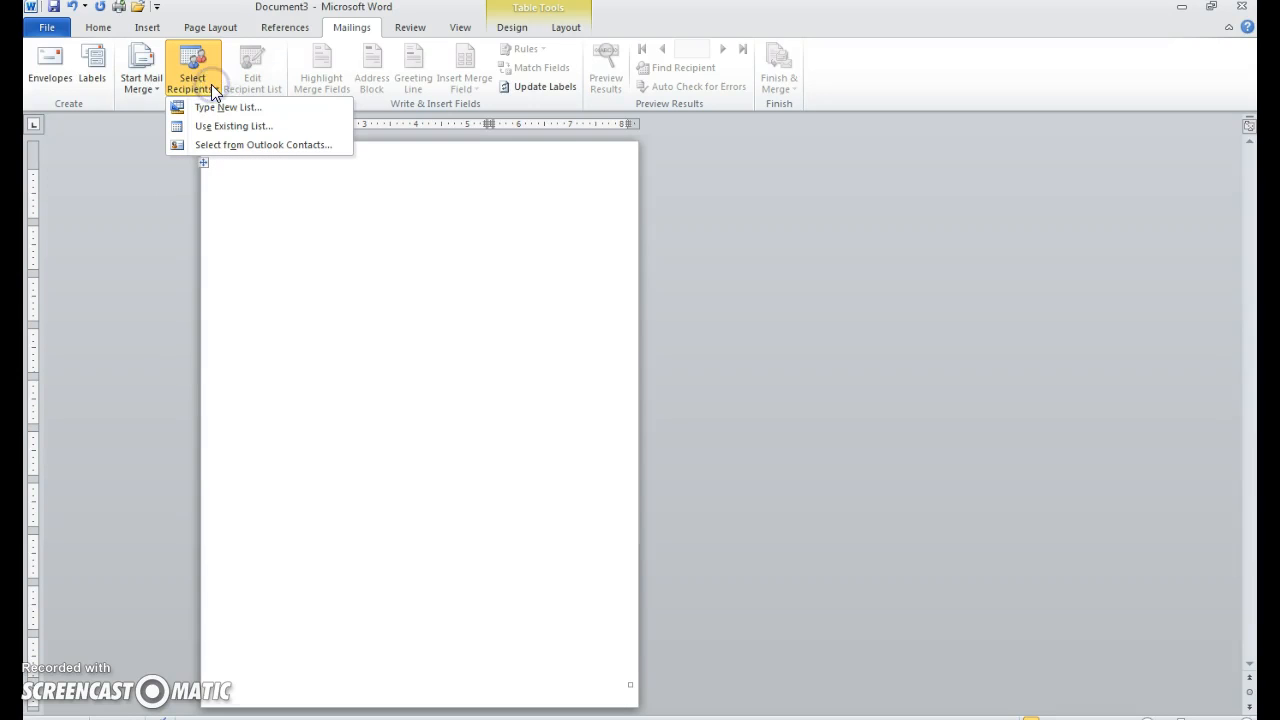
{"action": "left_click", "coordinate": [223, 131]}
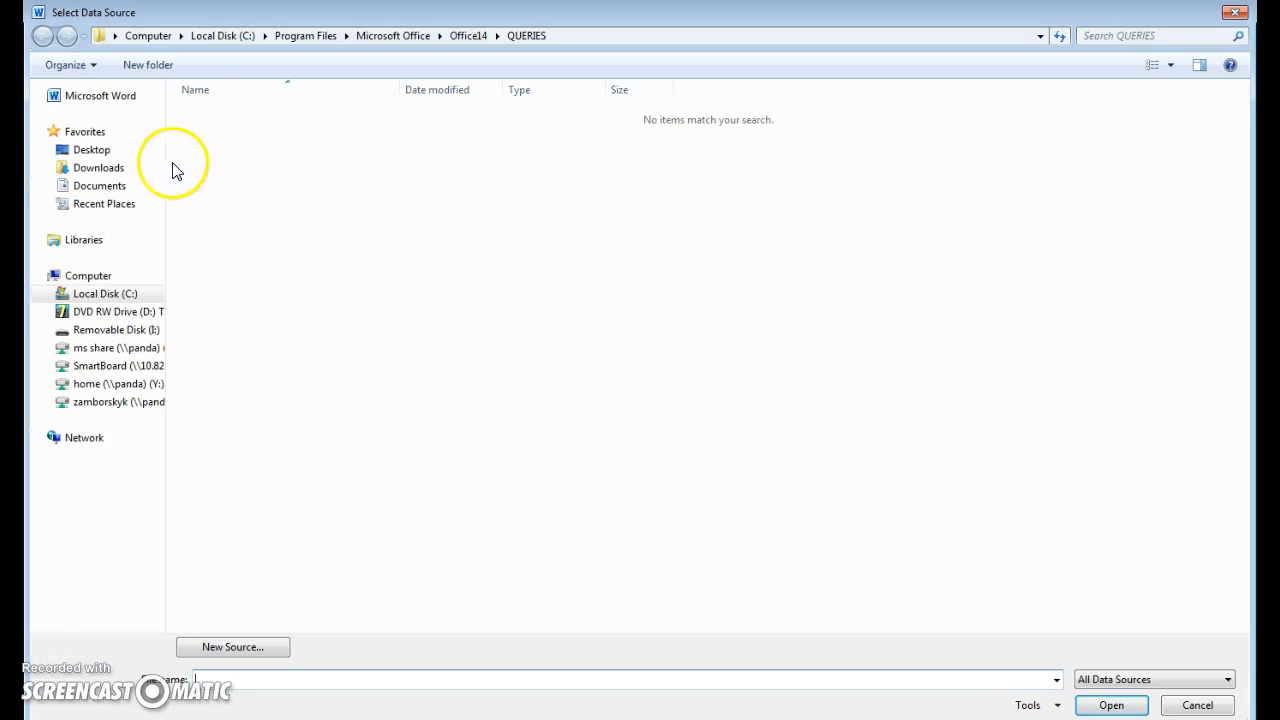
{"action": "left_click", "coordinate": [97, 405]}
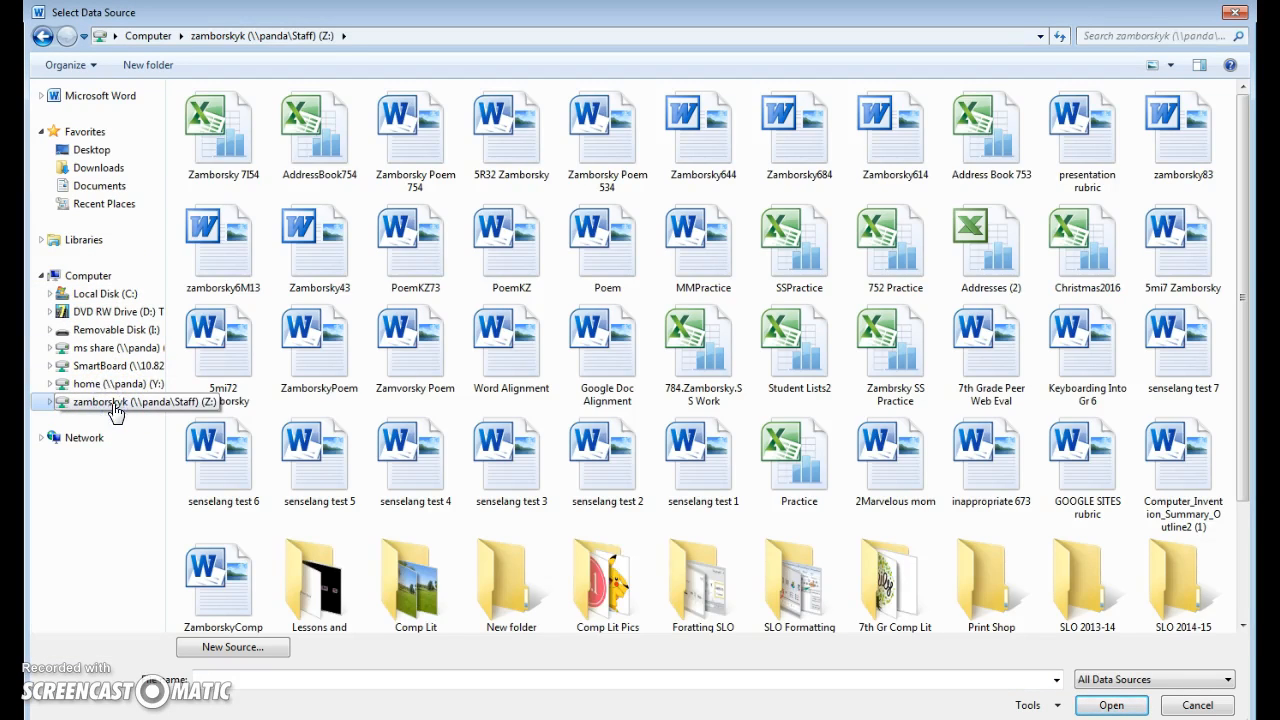
{"action": "left_click", "coordinate": [215, 133]}
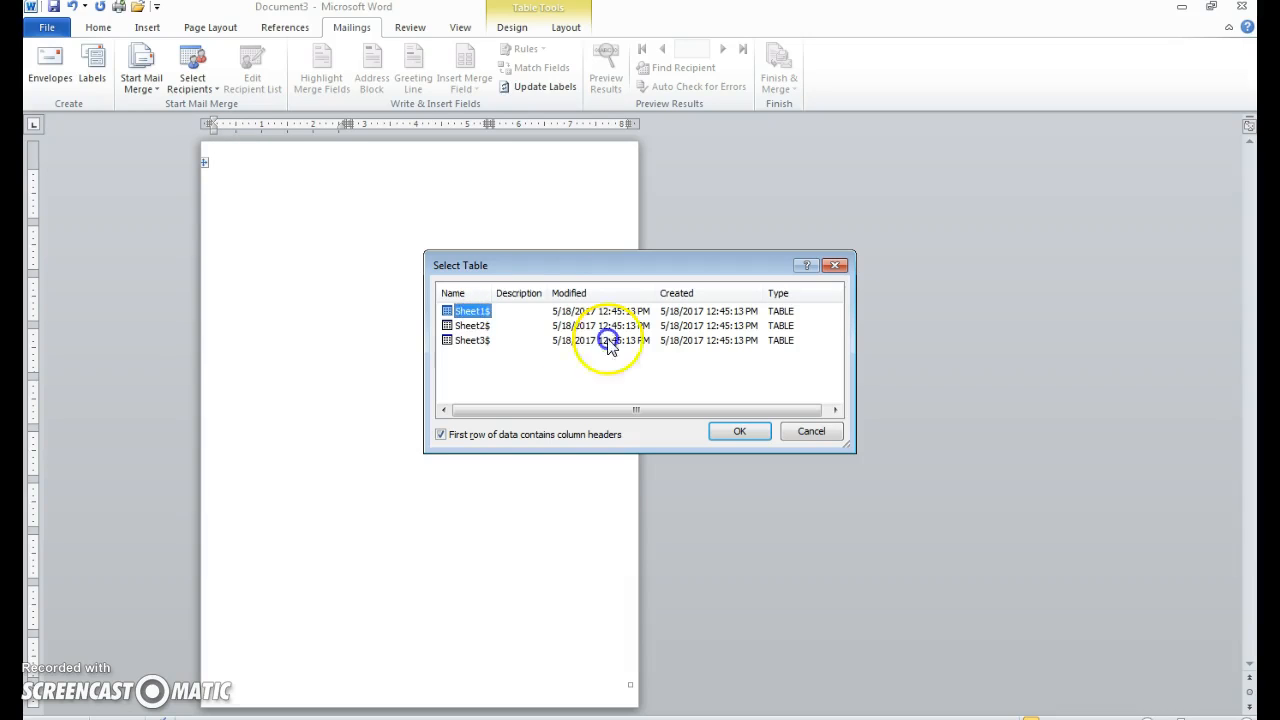
{"action": "left_click", "coordinate": [740, 431]}
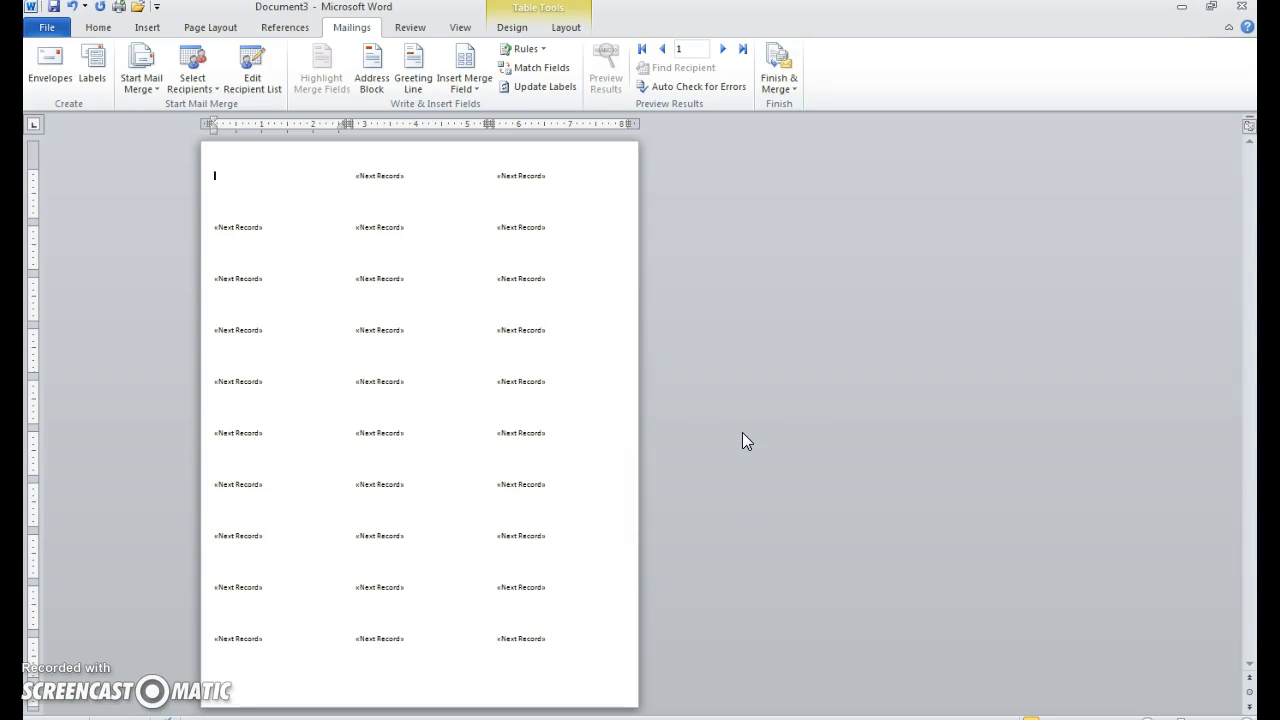
{"action": "left_click", "coordinate": [798, 356]}
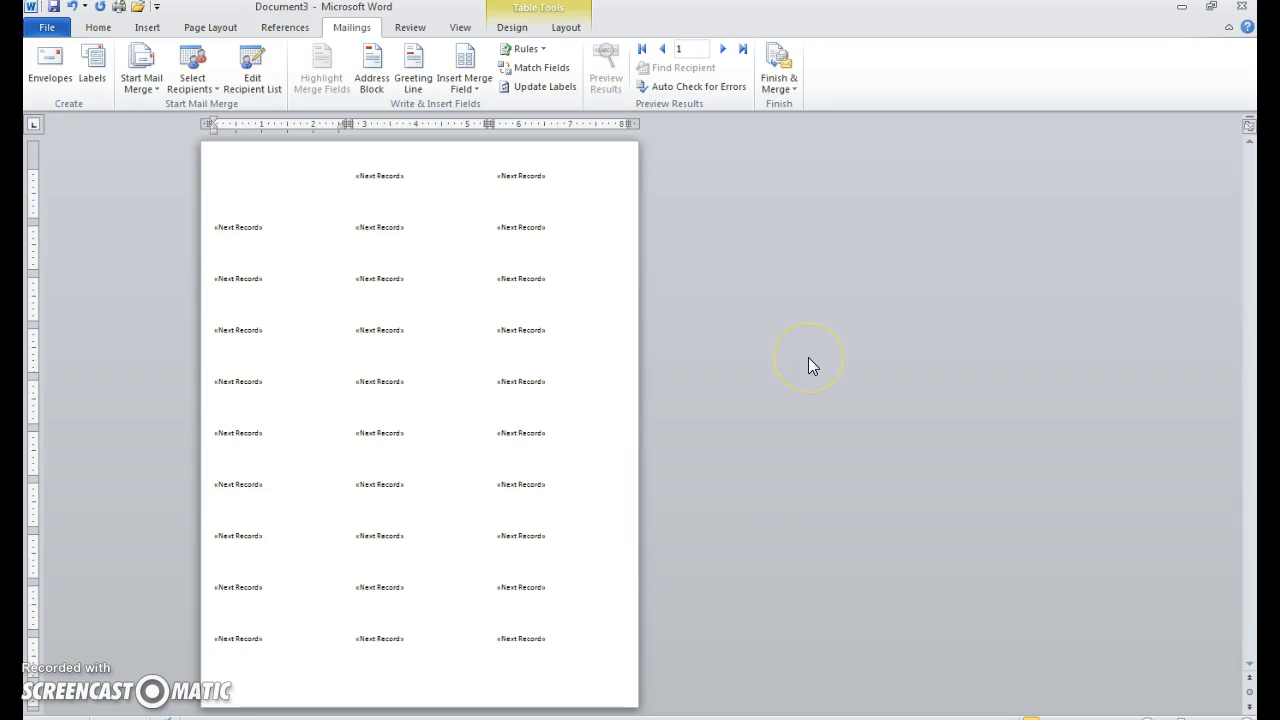
Insert the Title, First and Last merge fields on the first label's top line, separated by spaces.
{"action": "left_click", "coordinate": [483, 92]}
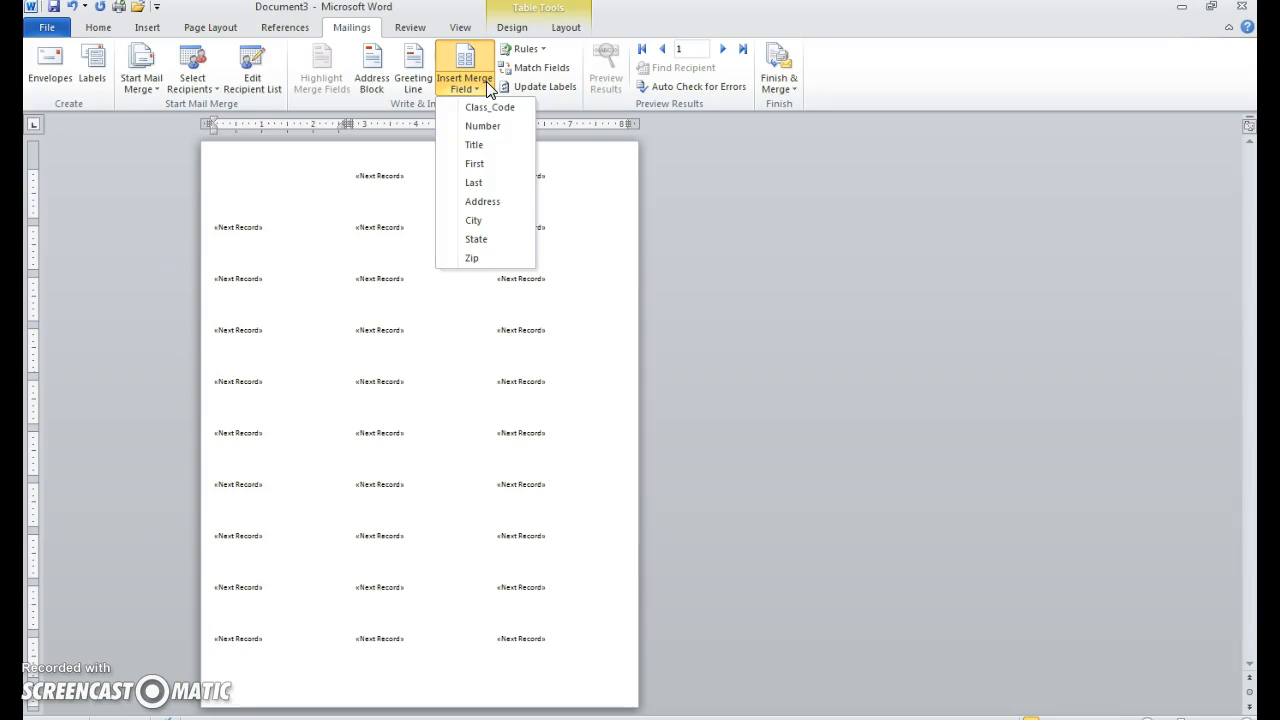
{"action": "left_click", "coordinate": [473, 145]}
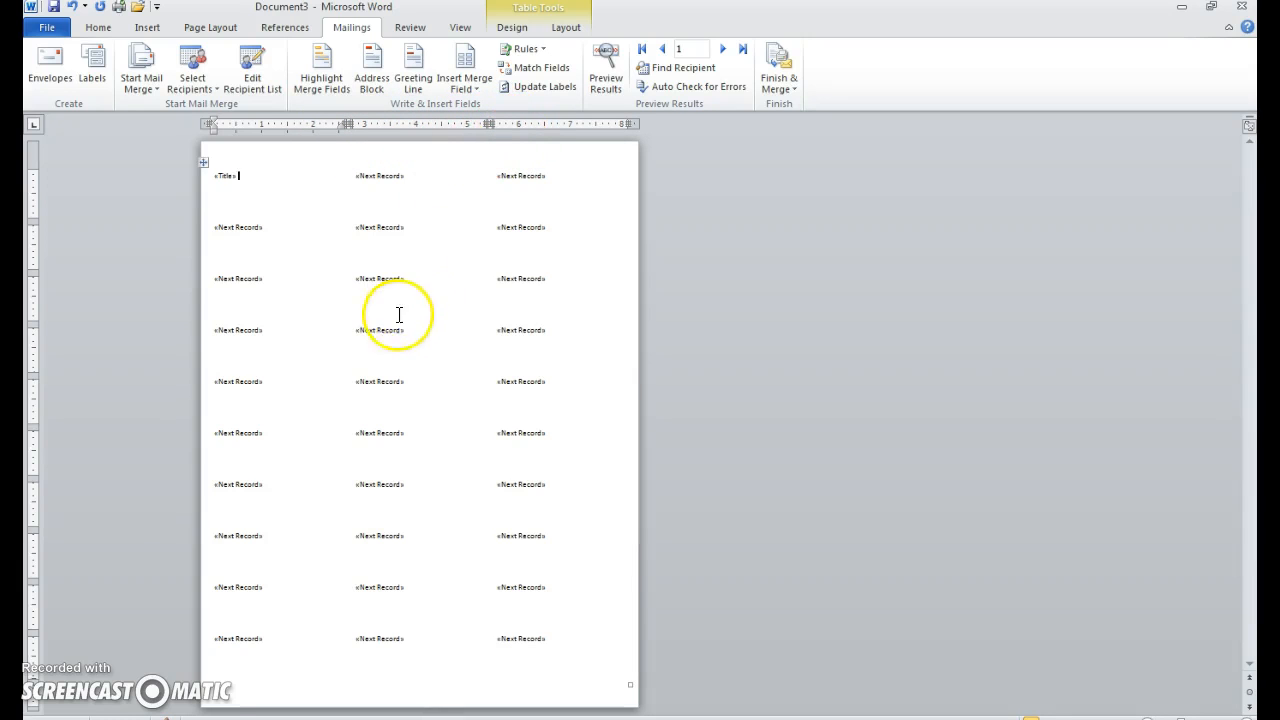
{"action": "scroll", "coordinate": [371, 363], "scroll_direction": "up", "scroll_amount": 3, "text": "ctrl"}
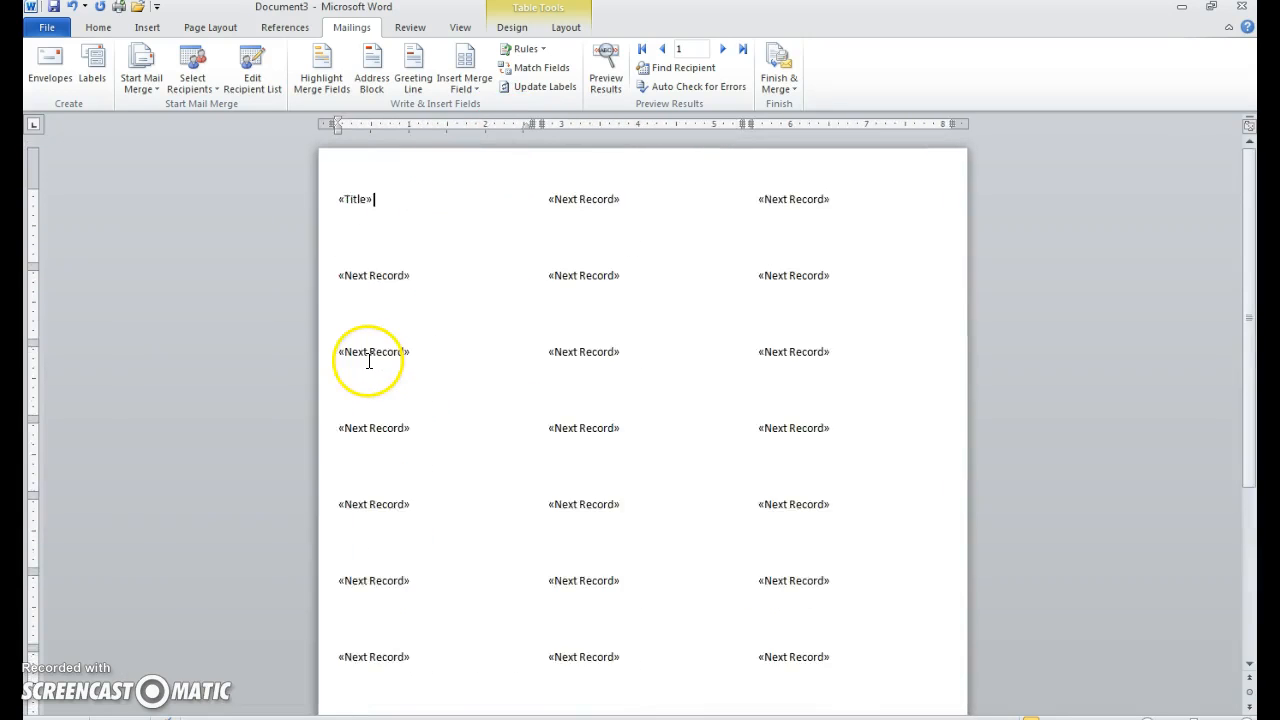
{"action": "scroll", "coordinate": [369, 362], "scroll_direction": "up", "scroll_amount": 3, "text": "ctrl"}
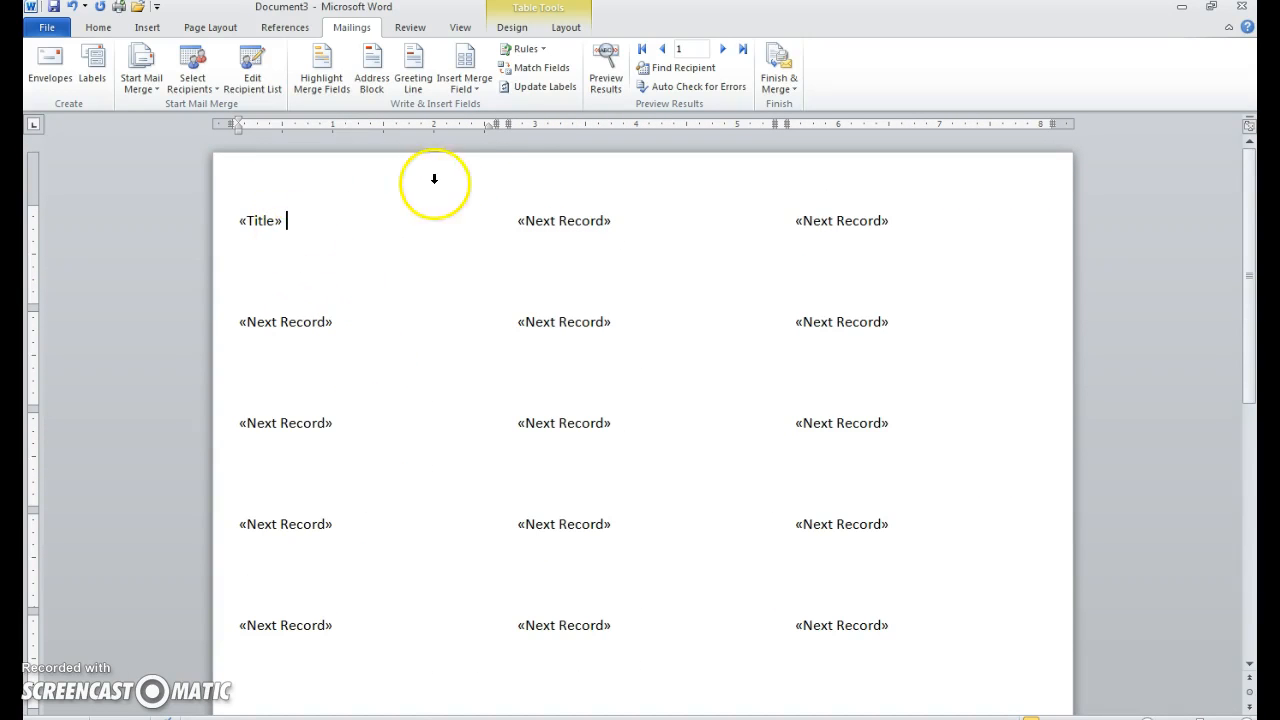
{"action": "left_click", "coordinate": [484, 90]}
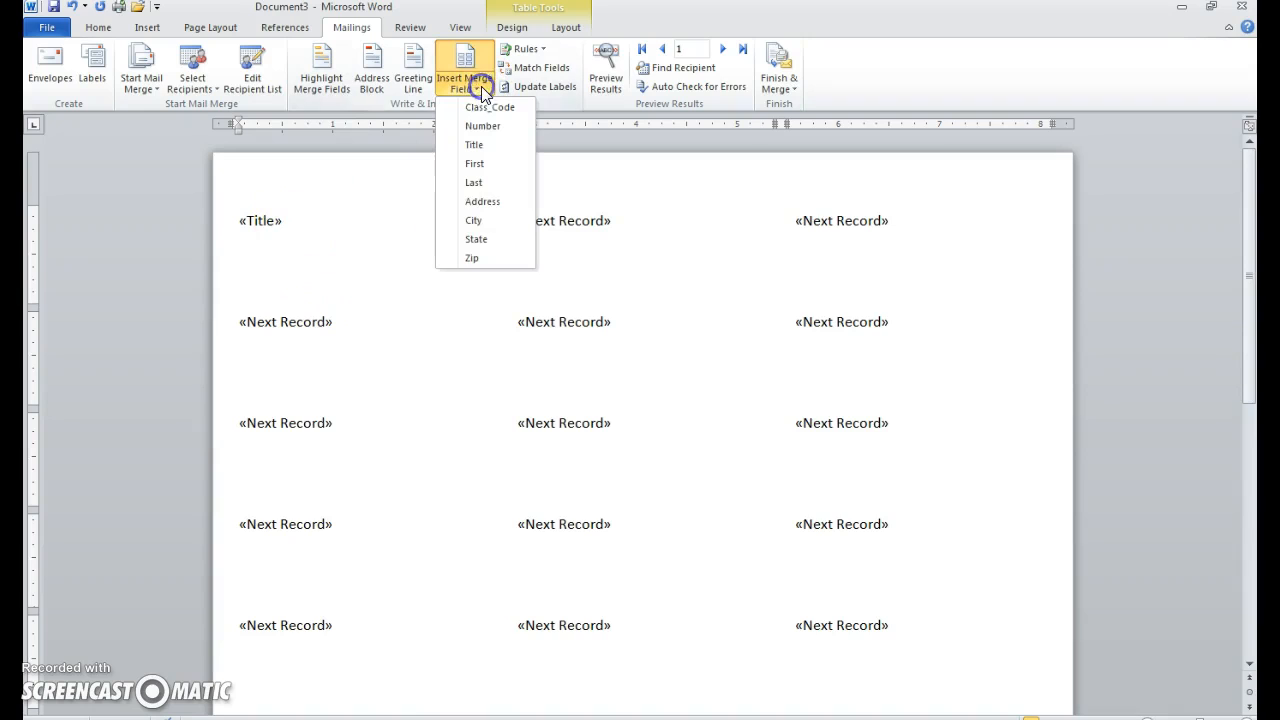
{"action": "left_click", "coordinate": [476, 163]}
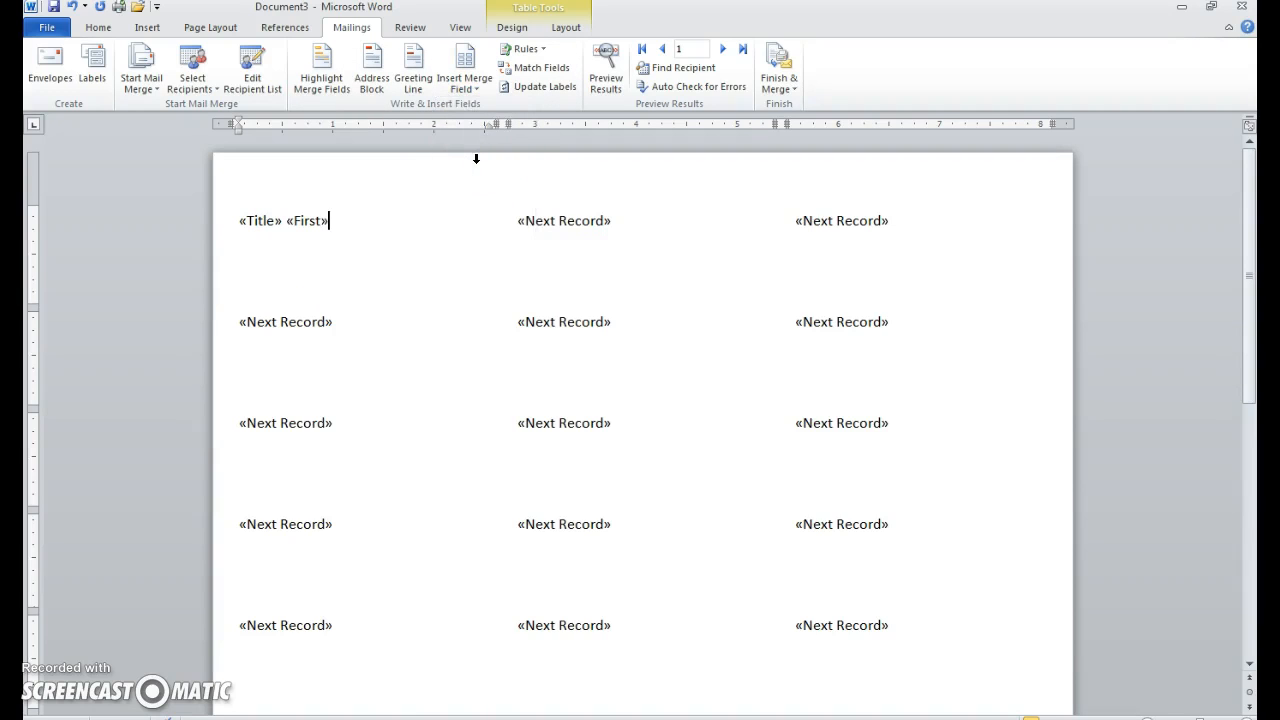
{"action": "left_click", "coordinate": [466, 87]}
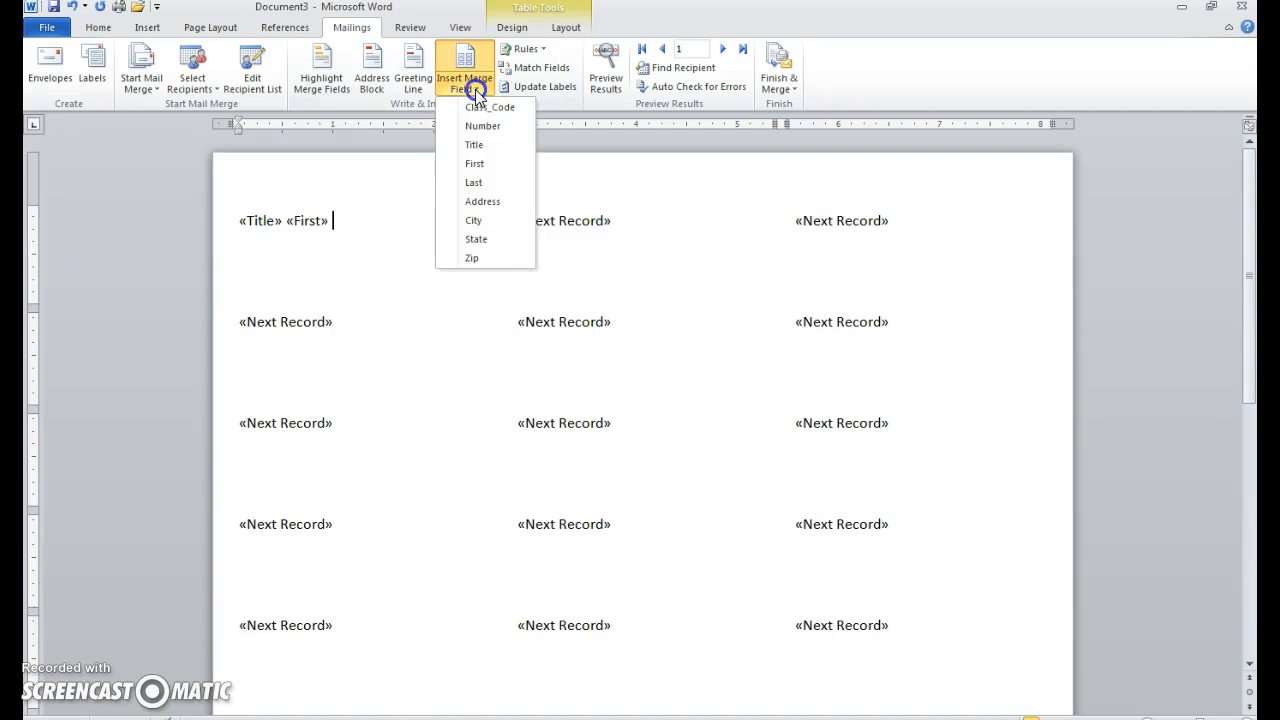
{"action": "left_click", "coordinate": [477, 181]}
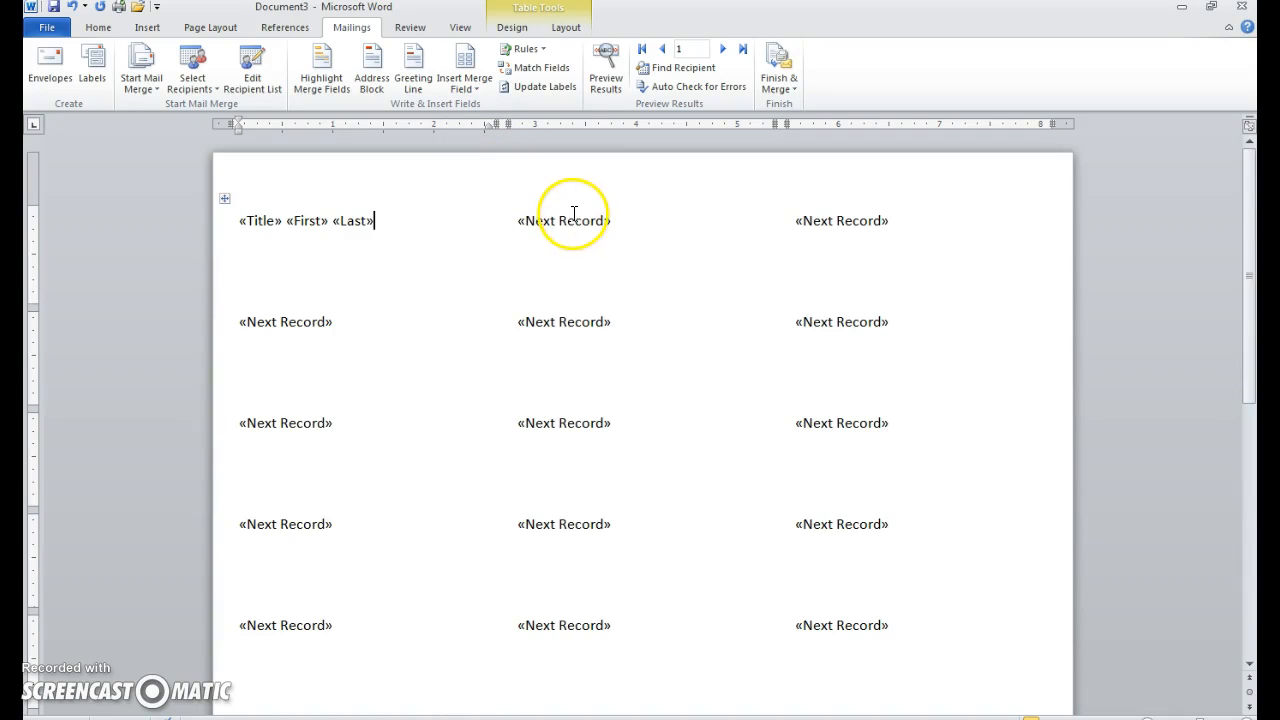
Add a second line to the first label containing the Address merge field.
{"action": "key", "text": "Return"}
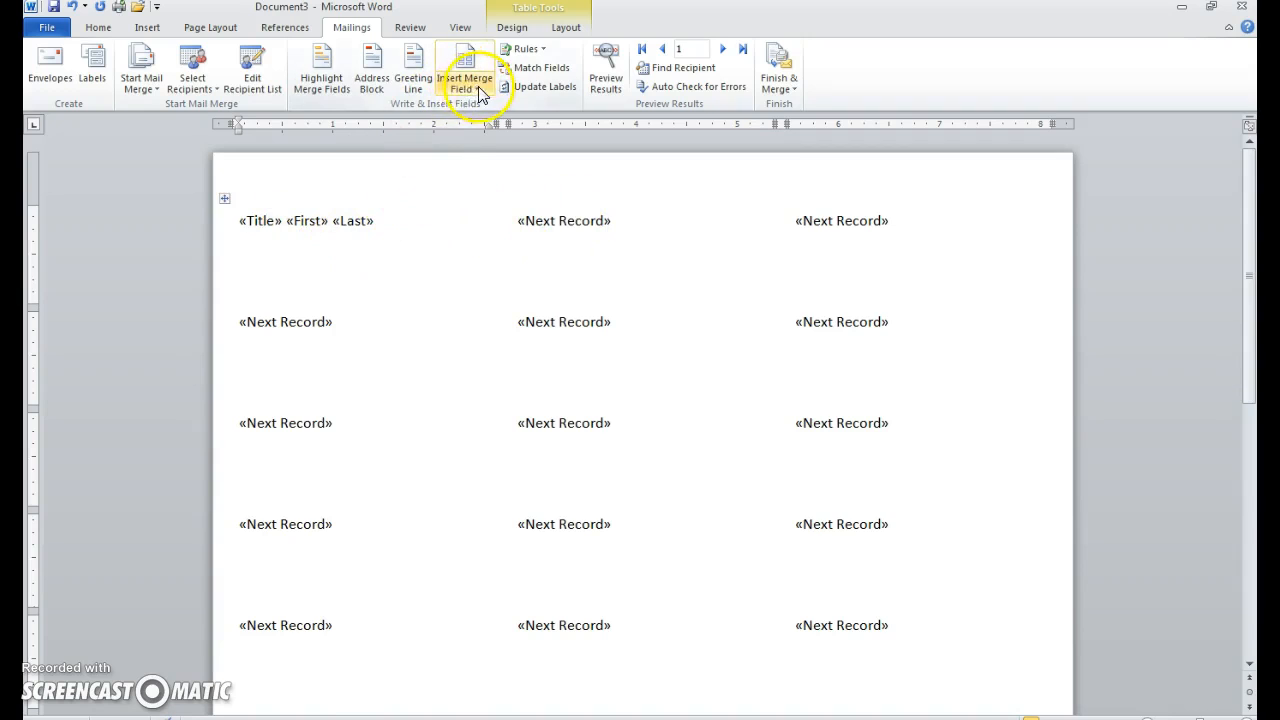
{"action": "left_click", "coordinate": [477, 88]}
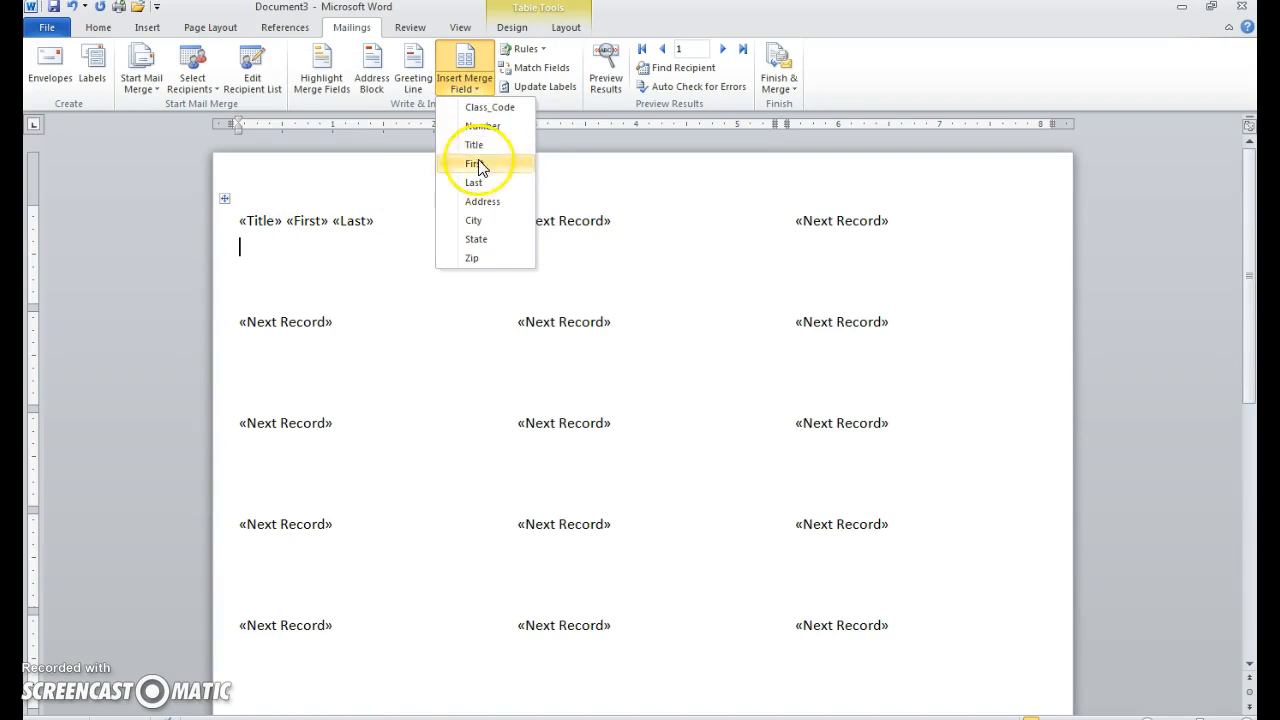
{"action": "left_click", "coordinate": [493, 203]}
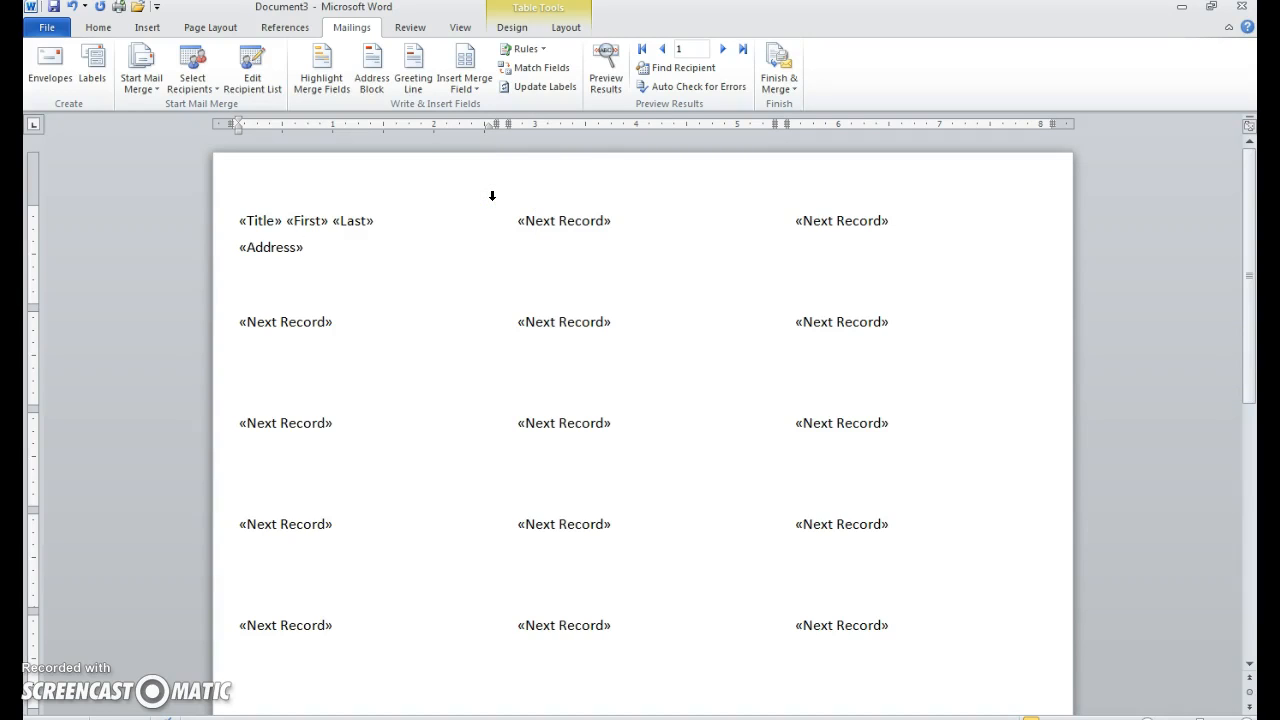
Add a third line to the first label with the City merge field, a comma, then the State and Zip fields separated by spaces.
{"action": "key", "text": "Return"}
{"action": "left_click", "coordinate": [478, 94]}
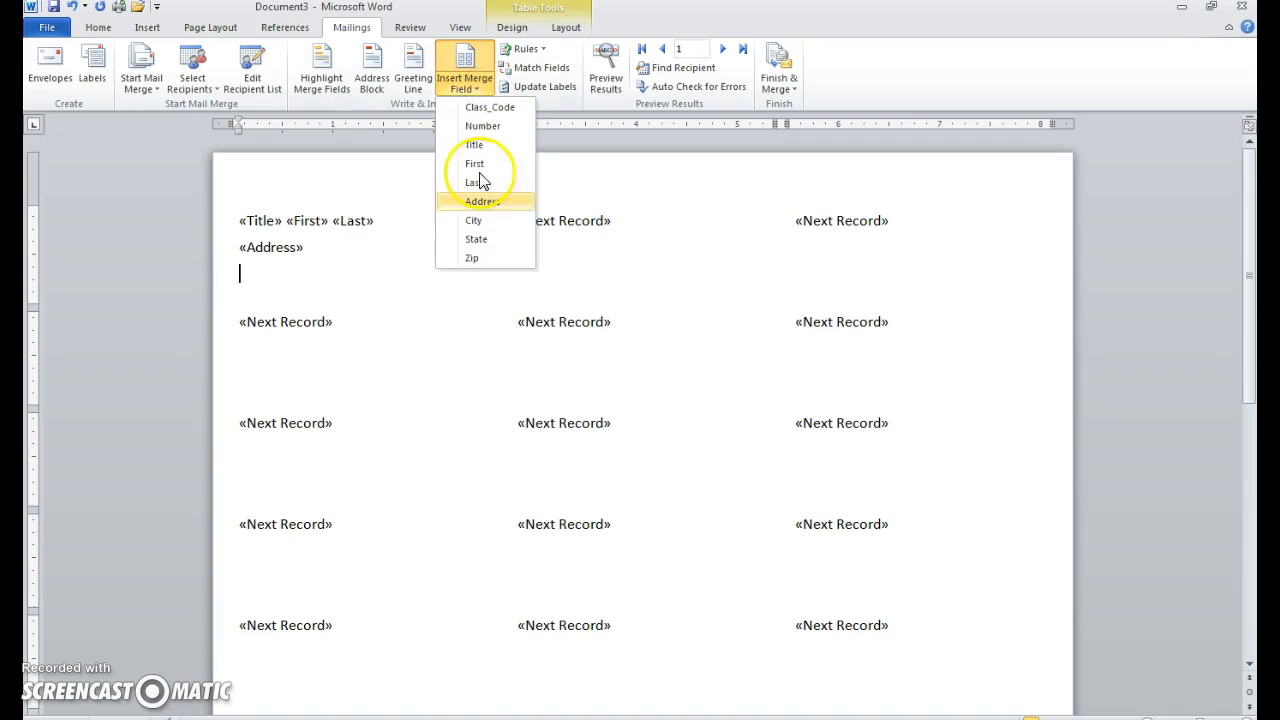
{"action": "left_click", "coordinate": [481, 219]}
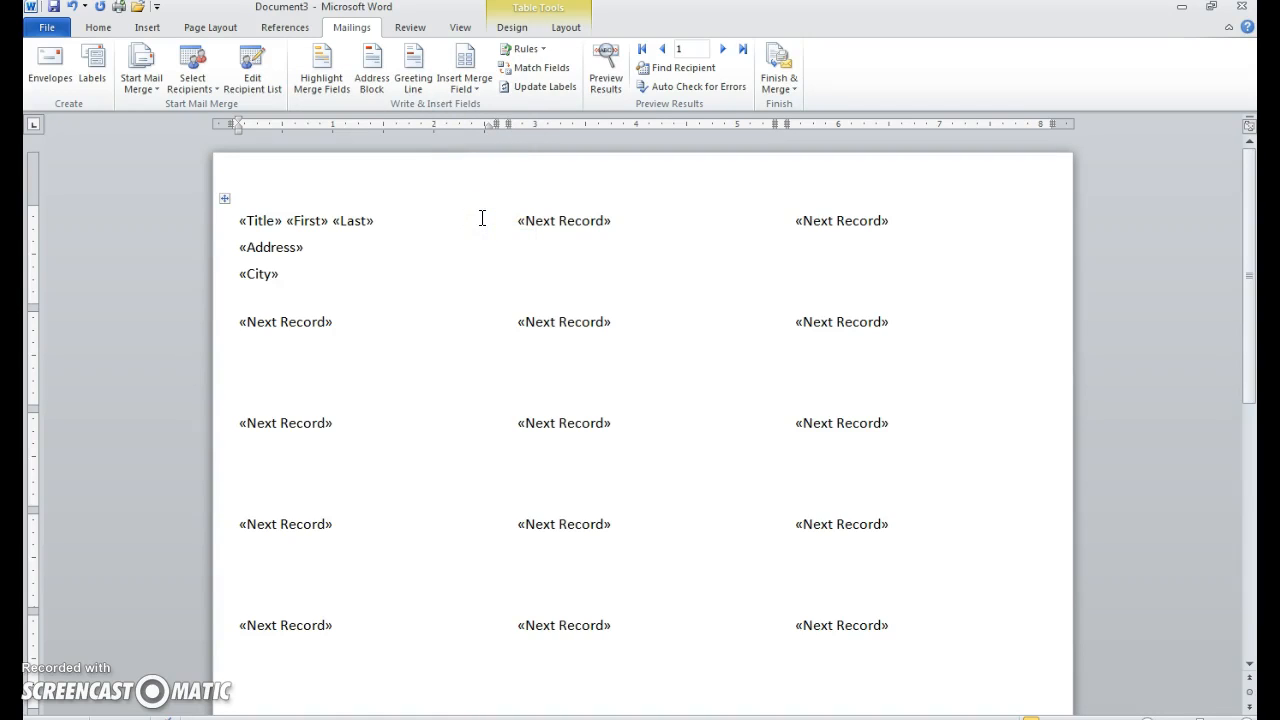
{"action": "type", "text": ","}
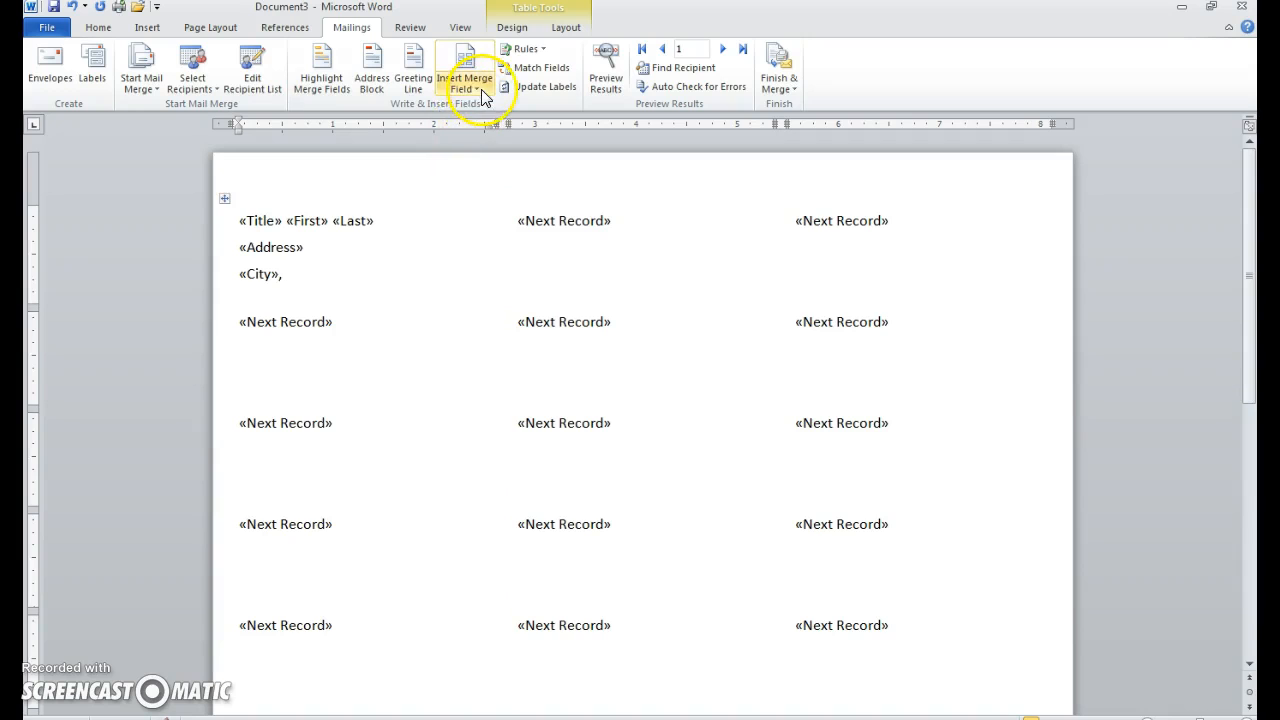
{"action": "left_click", "coordinate": [478, 90]}
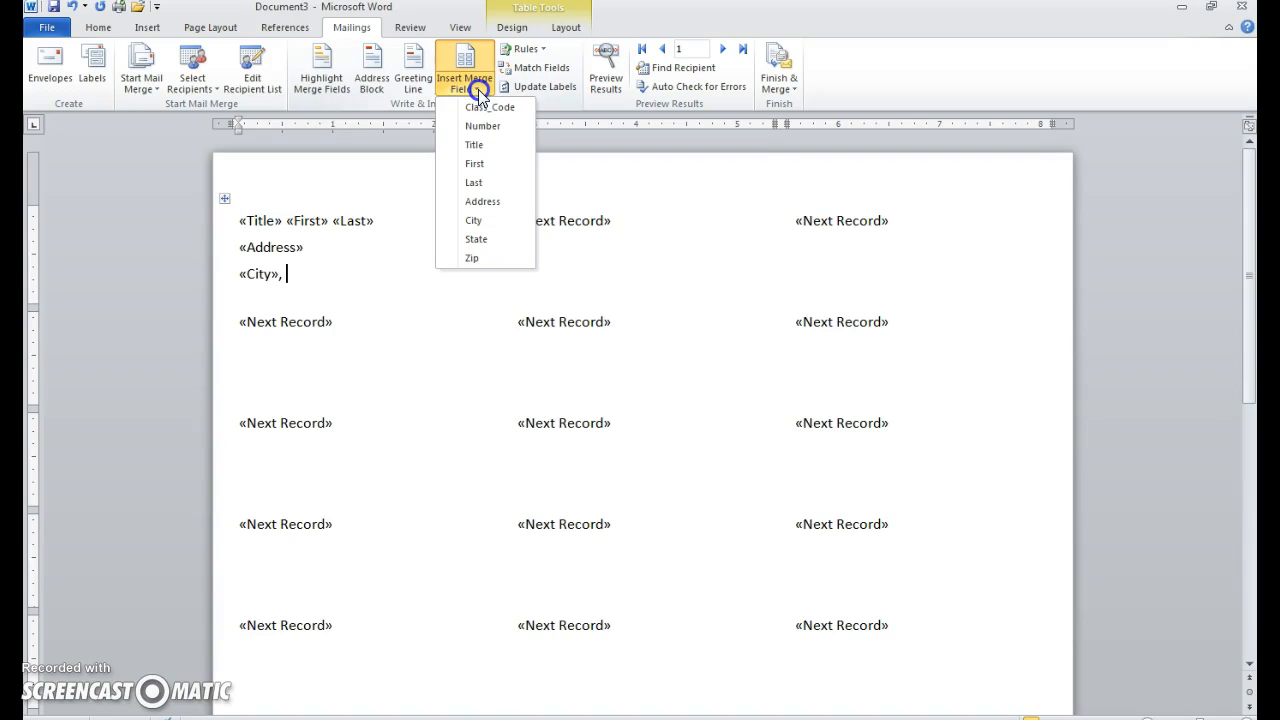
{"action": "left_click", "coordinate": [479, 240]}
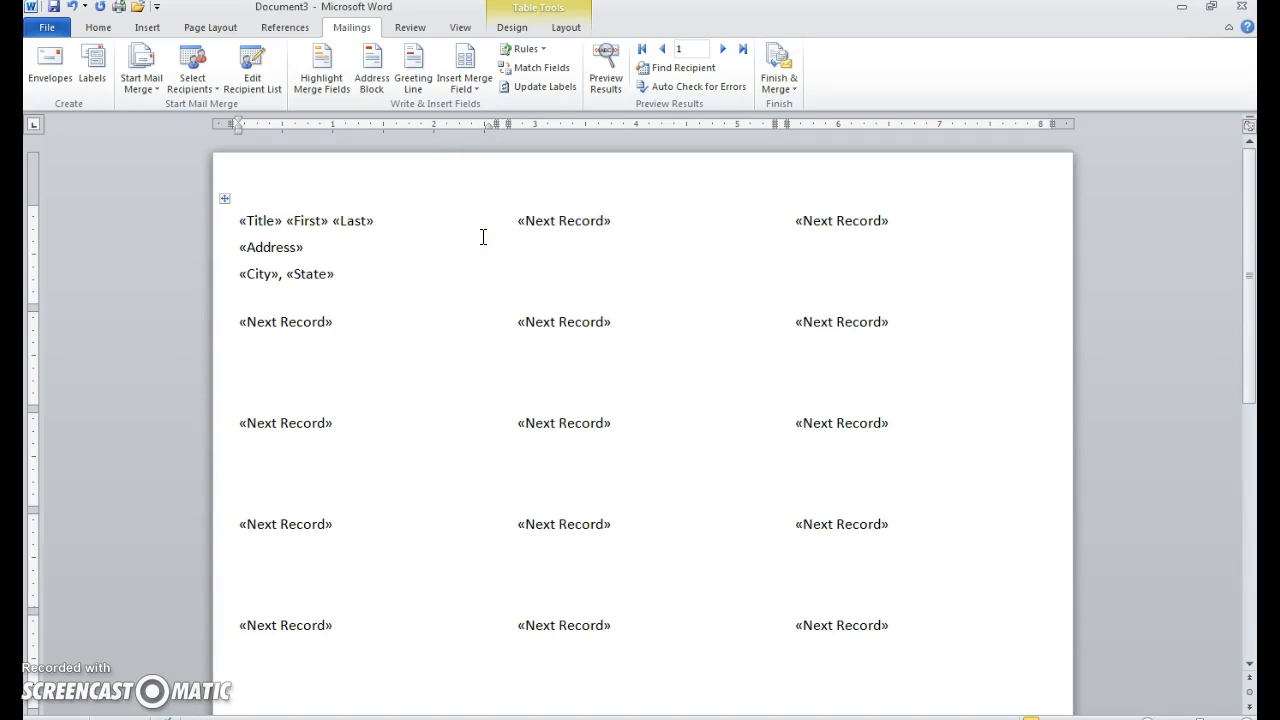
{"action": "left_click", "coordinate": [483, 226]}
{"action": "left_click", "coordinate": [479, 90]}
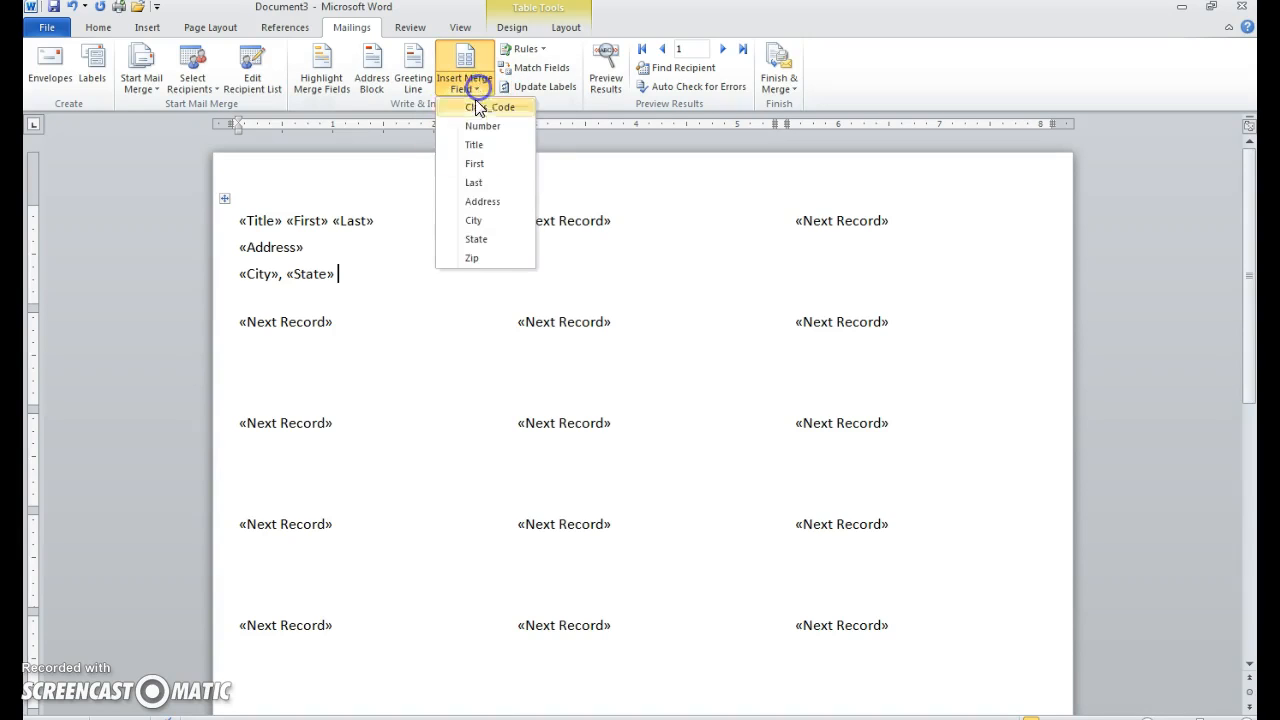
{"action": "left_click", "coordinate": [478, 260]}
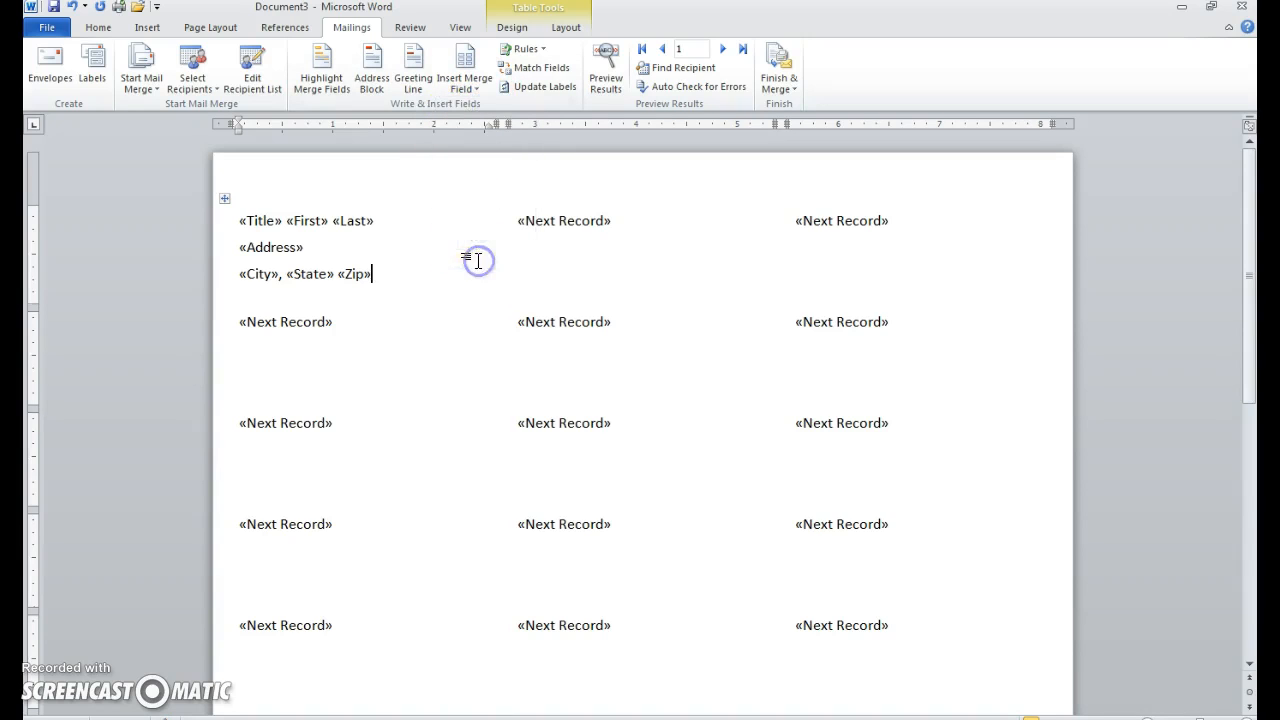
{"action": "left_click", "coordinate": [490, 369]}
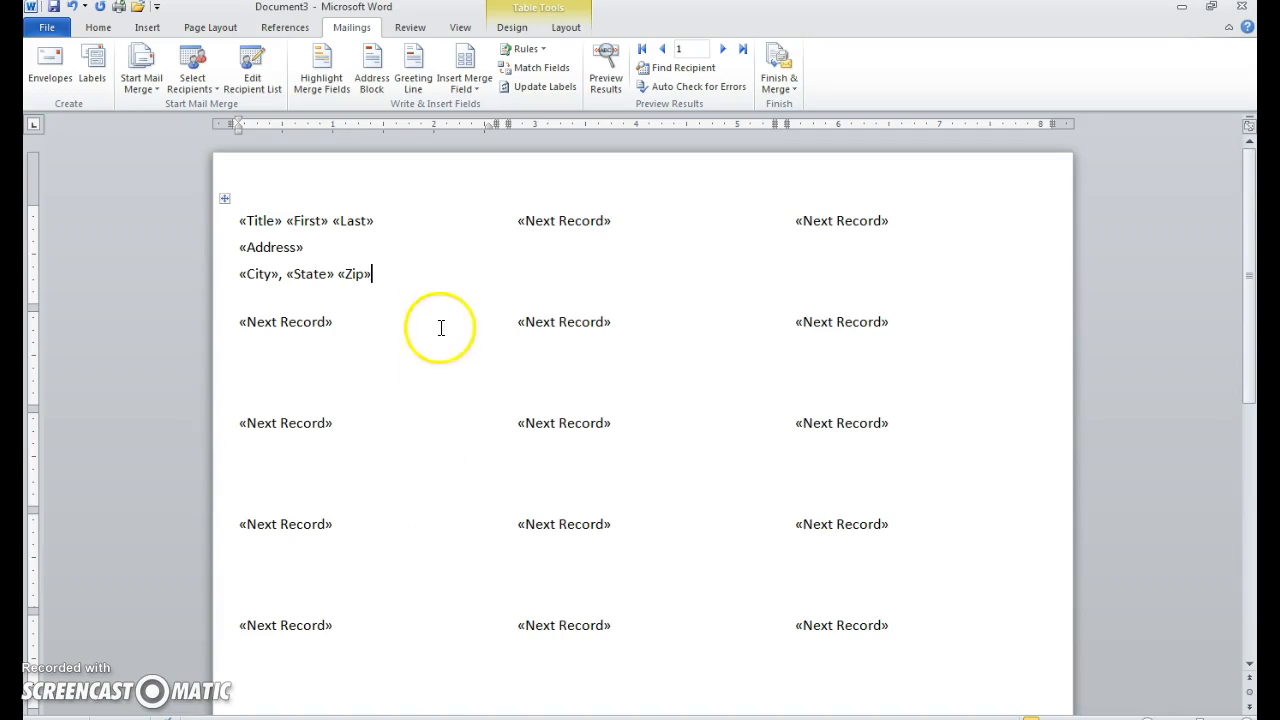
Preview the merge results and update all labels to match the first label's field layout.
{"action": "left_click", "coordinate": [605, 88]}
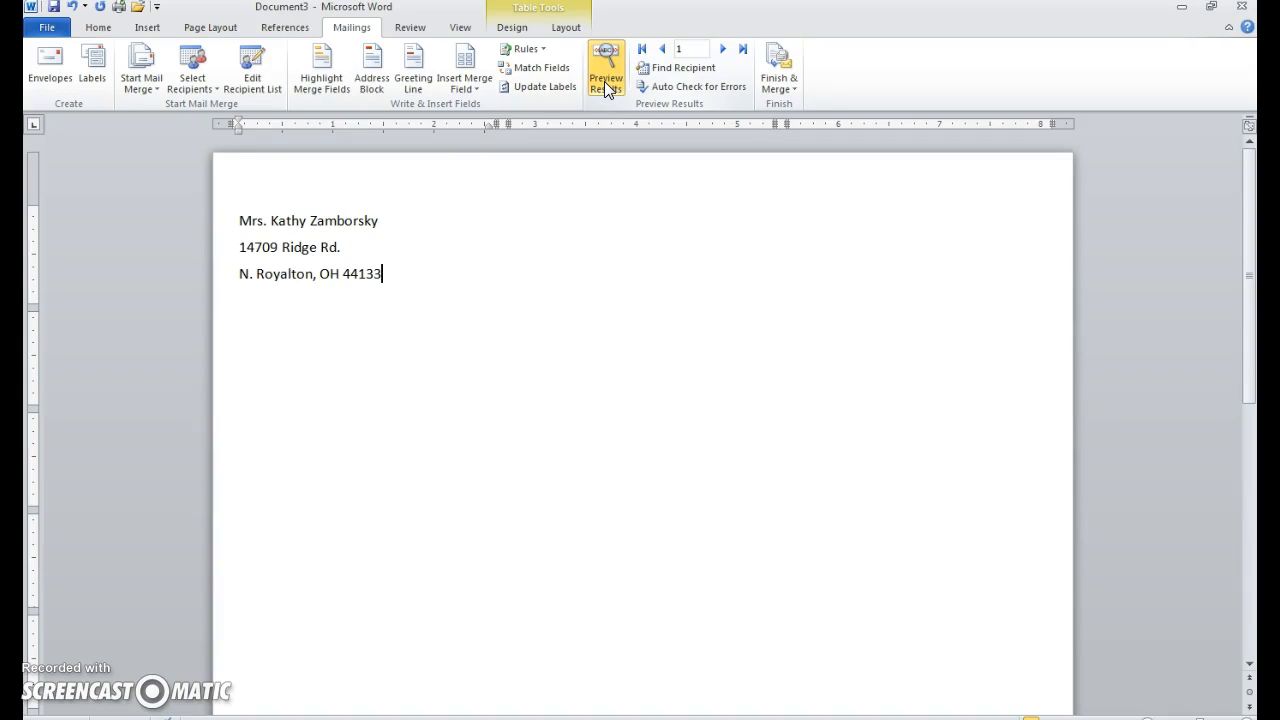
{"action": "left_click", "coordinate": [531, 89]}
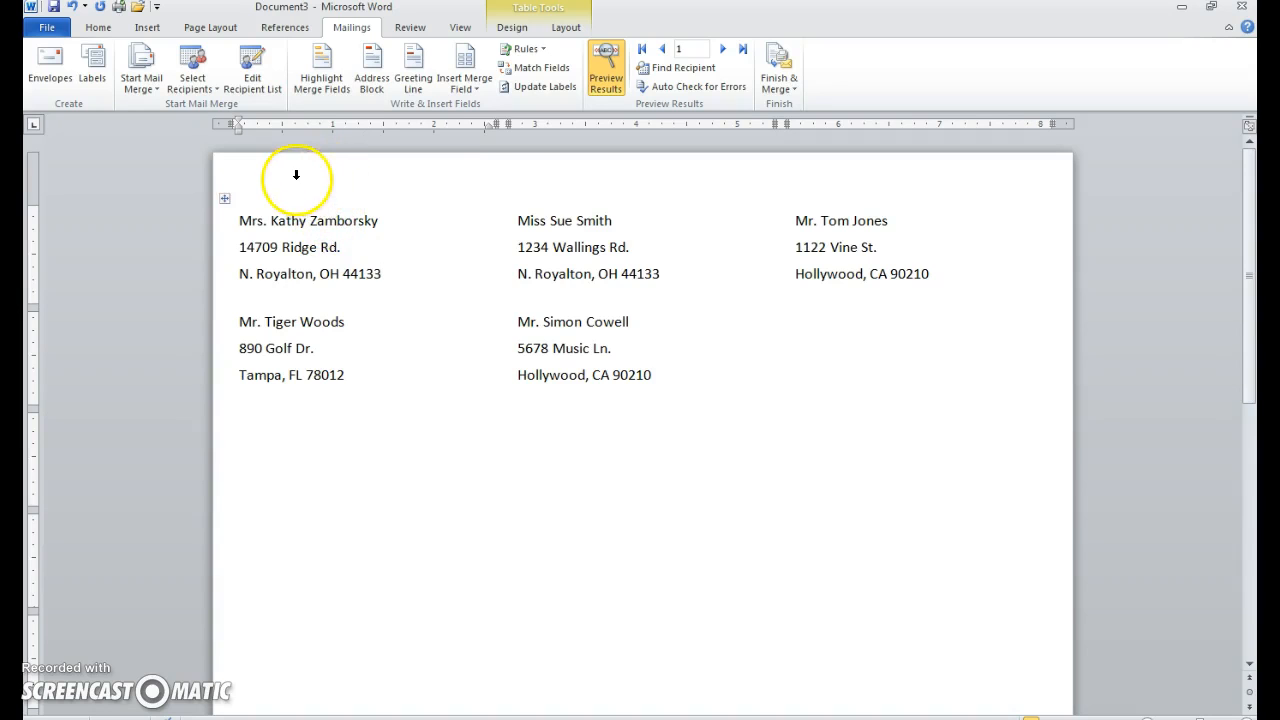
Finish the merge into a new document of individually editable labels, using the Current record option.
{"action": "left_click", "coordinate": [790, 95]}
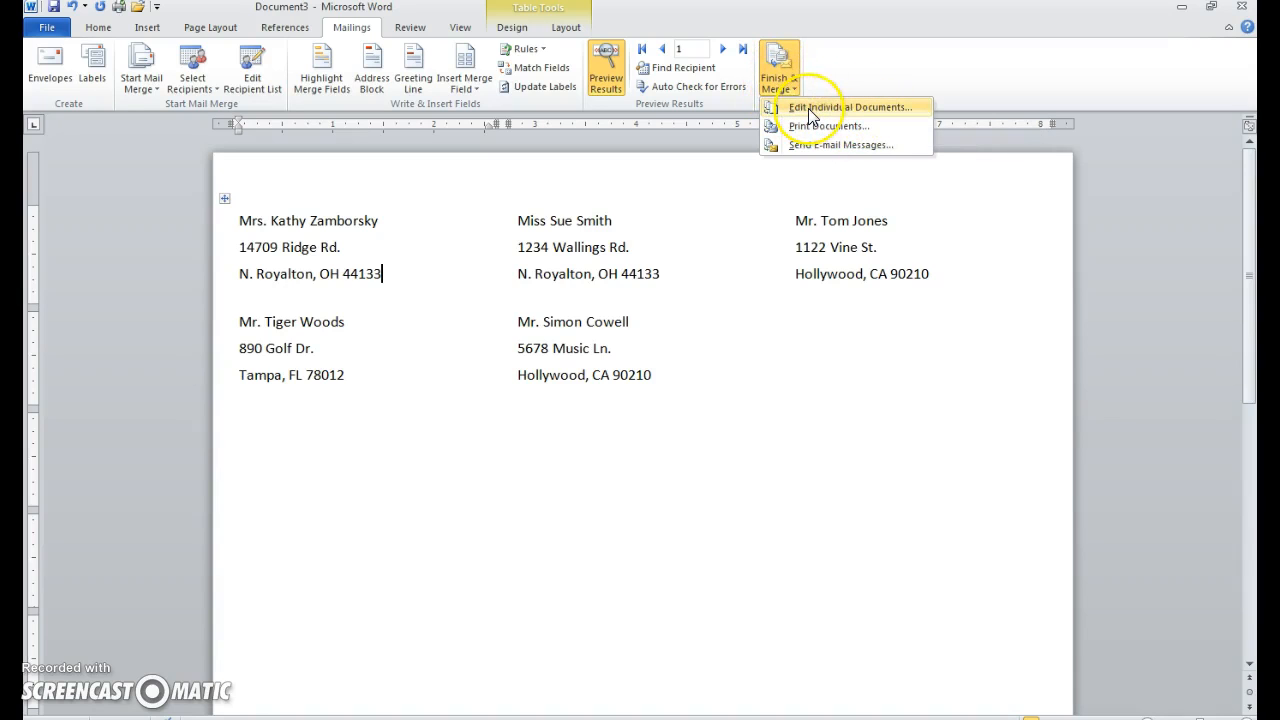
{"action": "left_click", "coordinate": [808, 108]}
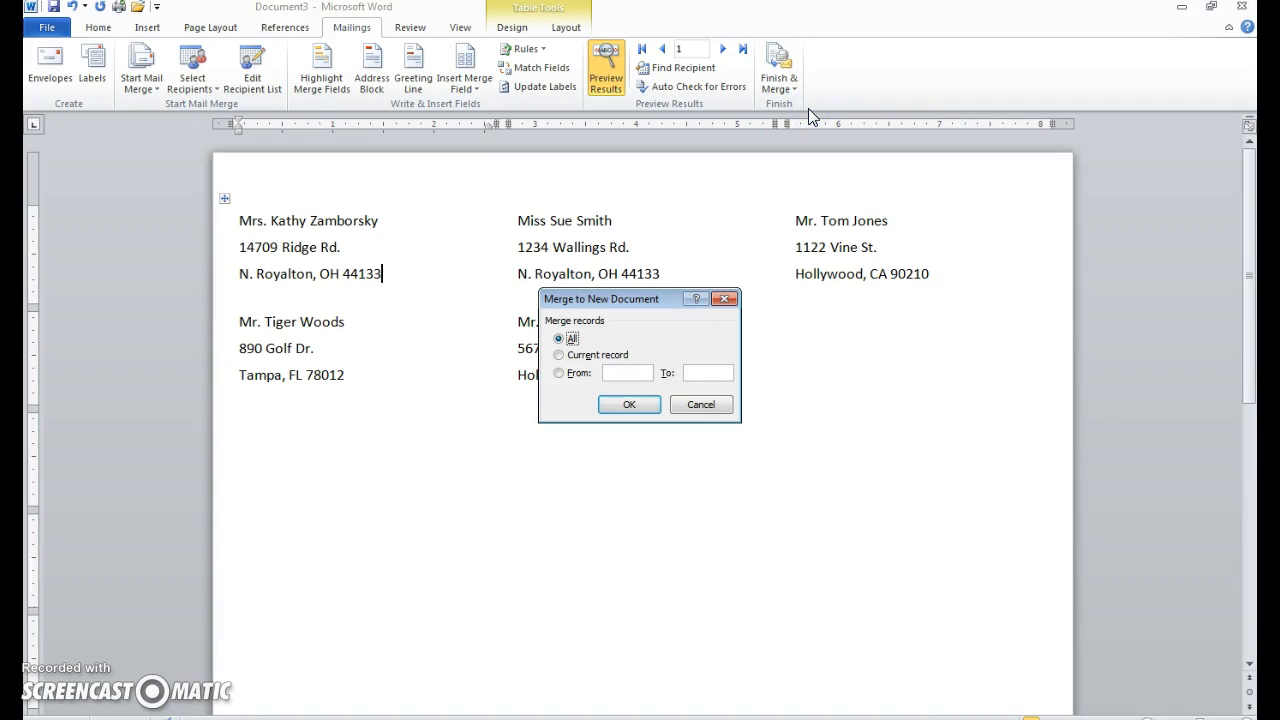
{"action": "left_click", "coordinate": [560, 355]}
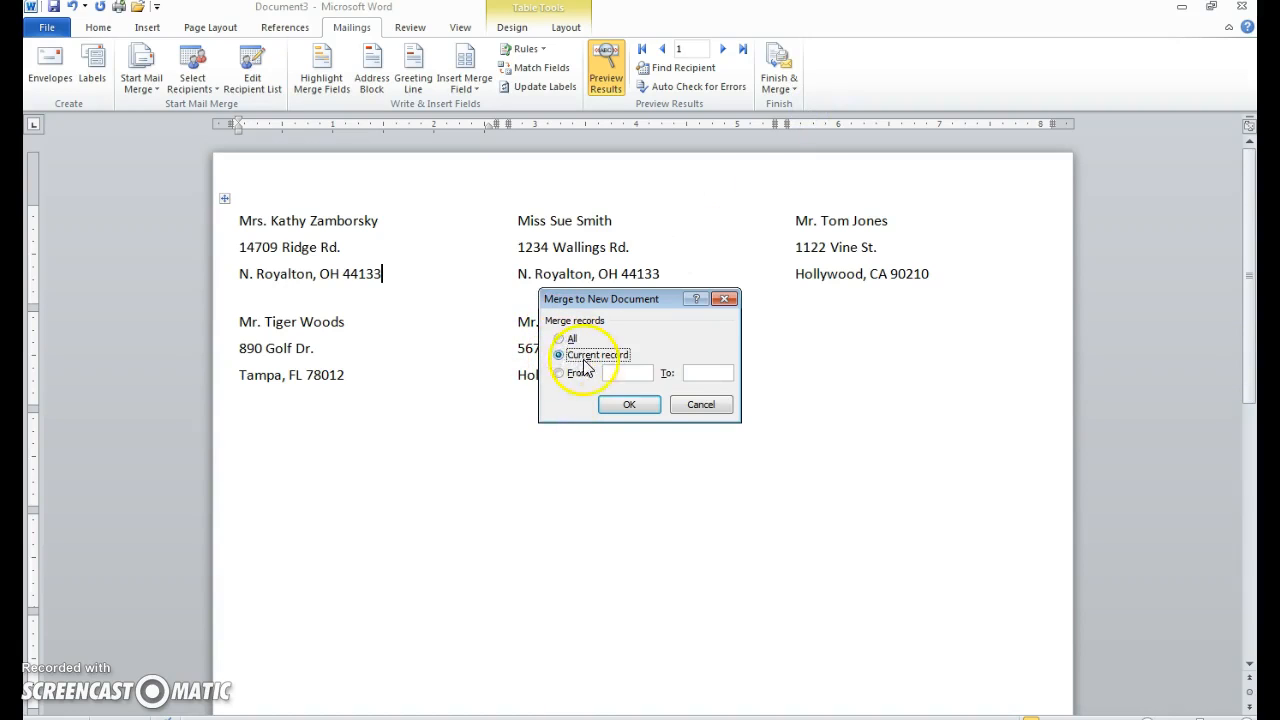
{"action": "left_click", "coordinate": [629, 405]}
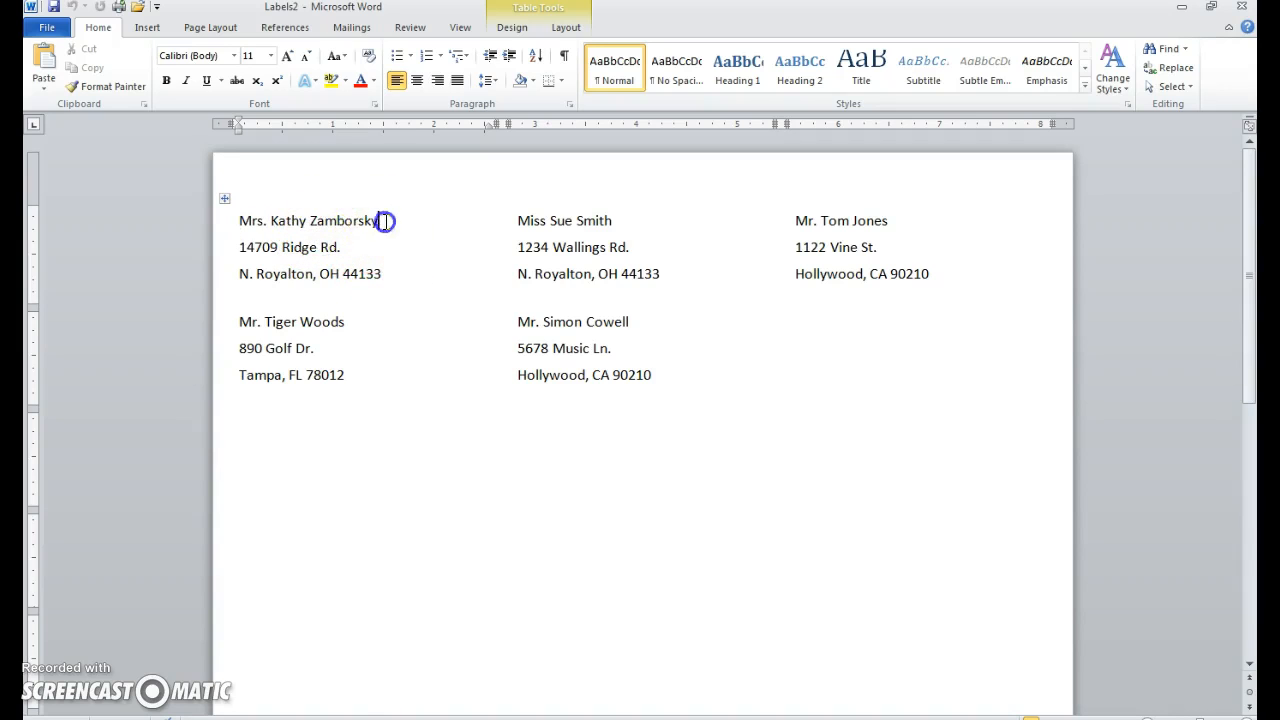
Make the name line and both address lines of the first label bold.
{"action": "left_click_drag", "start_coordinate": [384, 219], "coordinate": [251, 218]}
{"action": "left_click", "coordinate": [166, 81]}
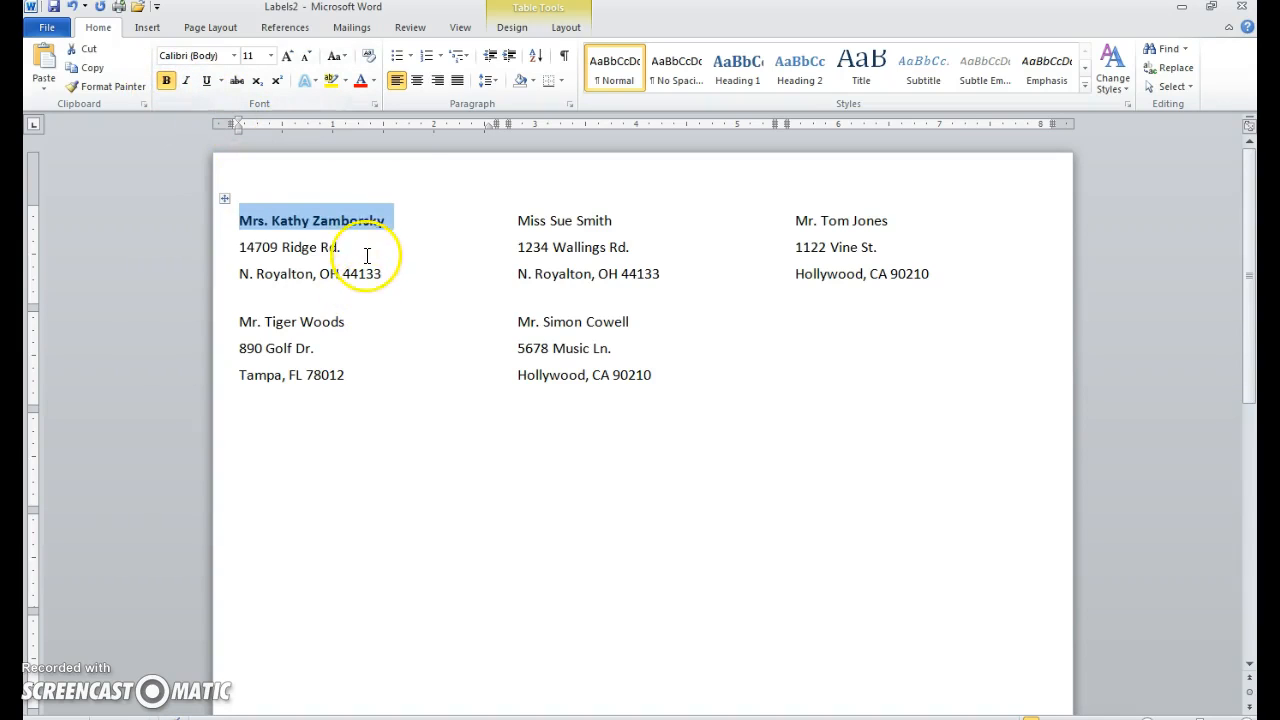
{"action": "left_click_drag", "start_coordinate": [385, 271], "coordinate": [237, 250]}
{"action": "left_click", "coordinate": [167, 81]}
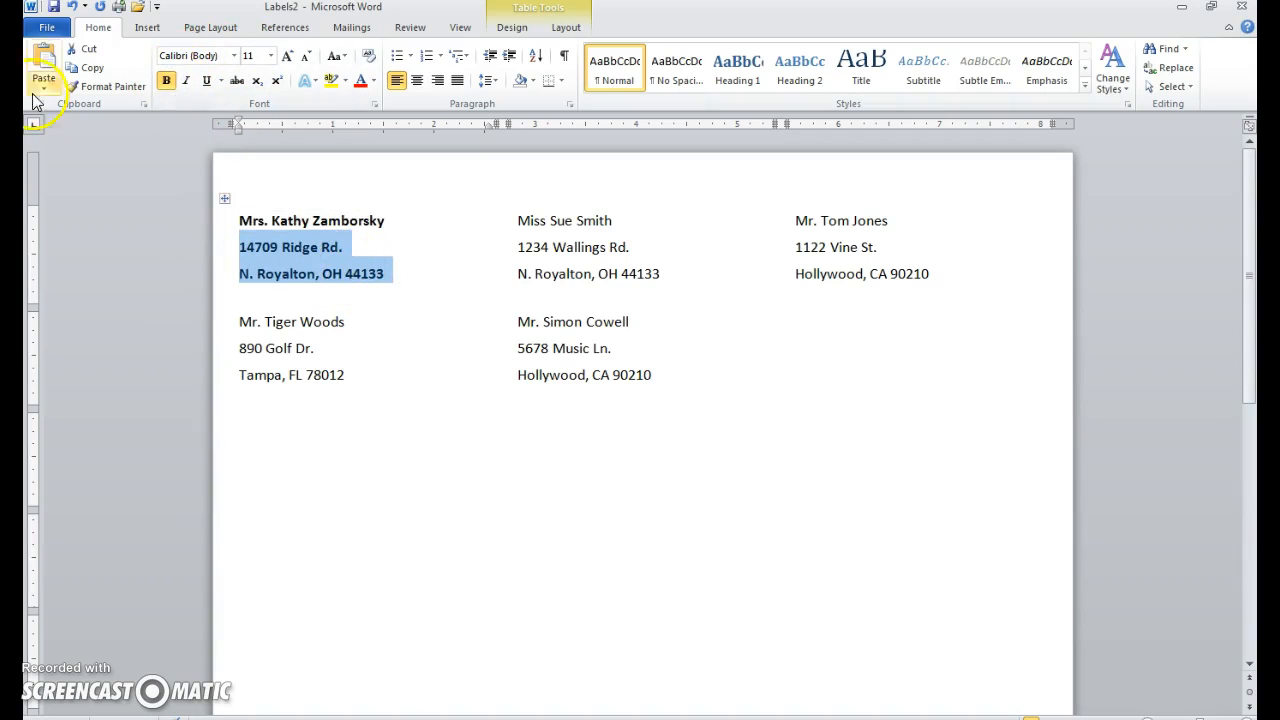
{"action": "key", "text": "super"}
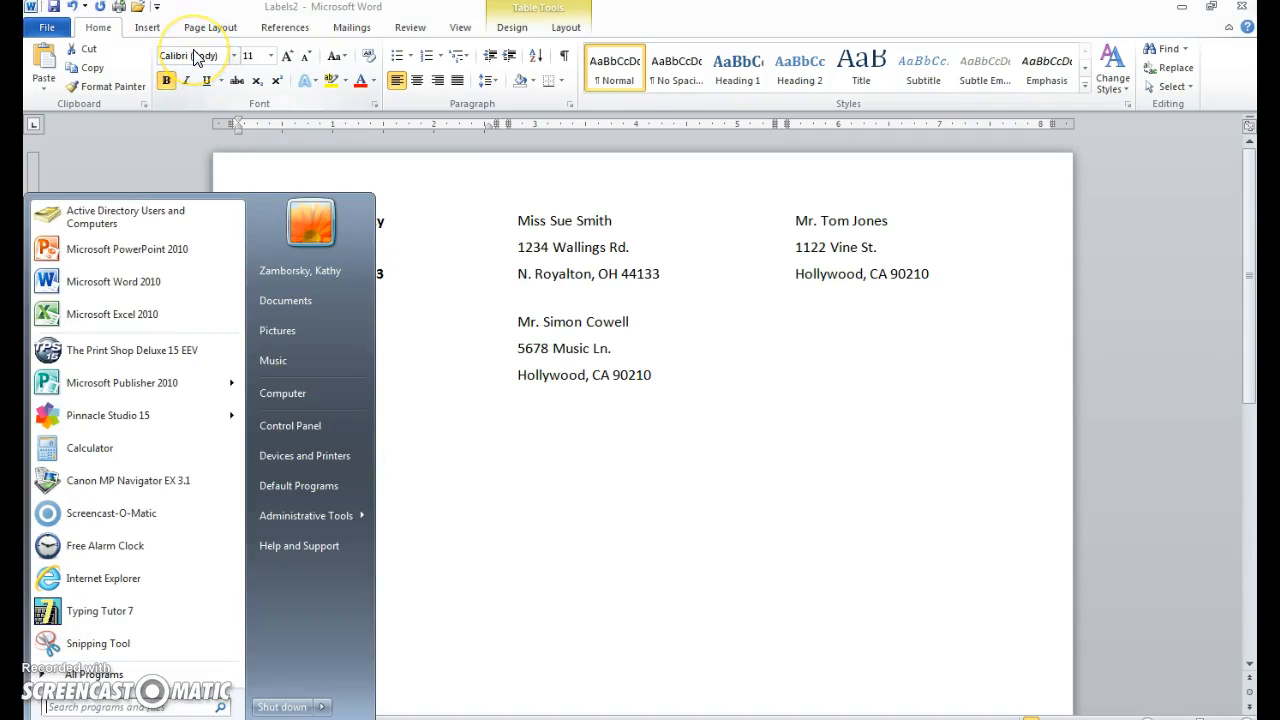
{"action": "left_click", "coordinate": [397, 165]}
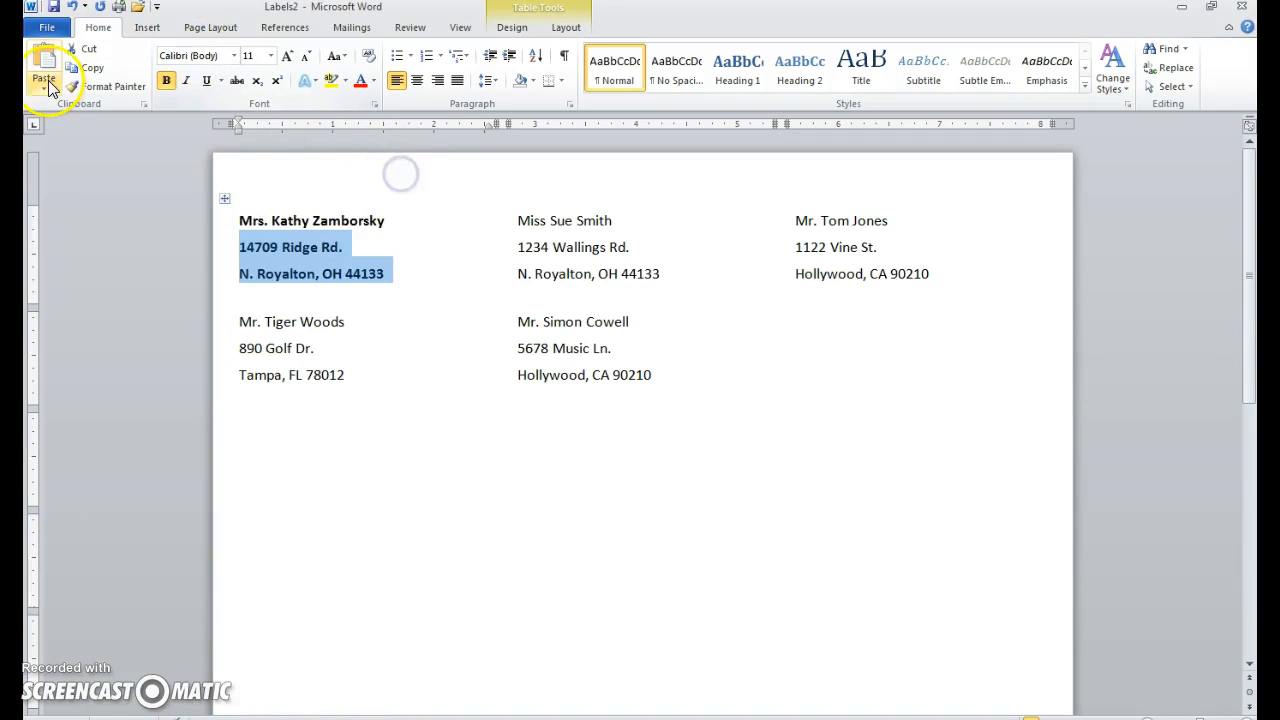
Change the font of all labels in the document to Cambria (Headings) and remove the bold formatting.
{"action": "key", "text": "ctrl+a"}
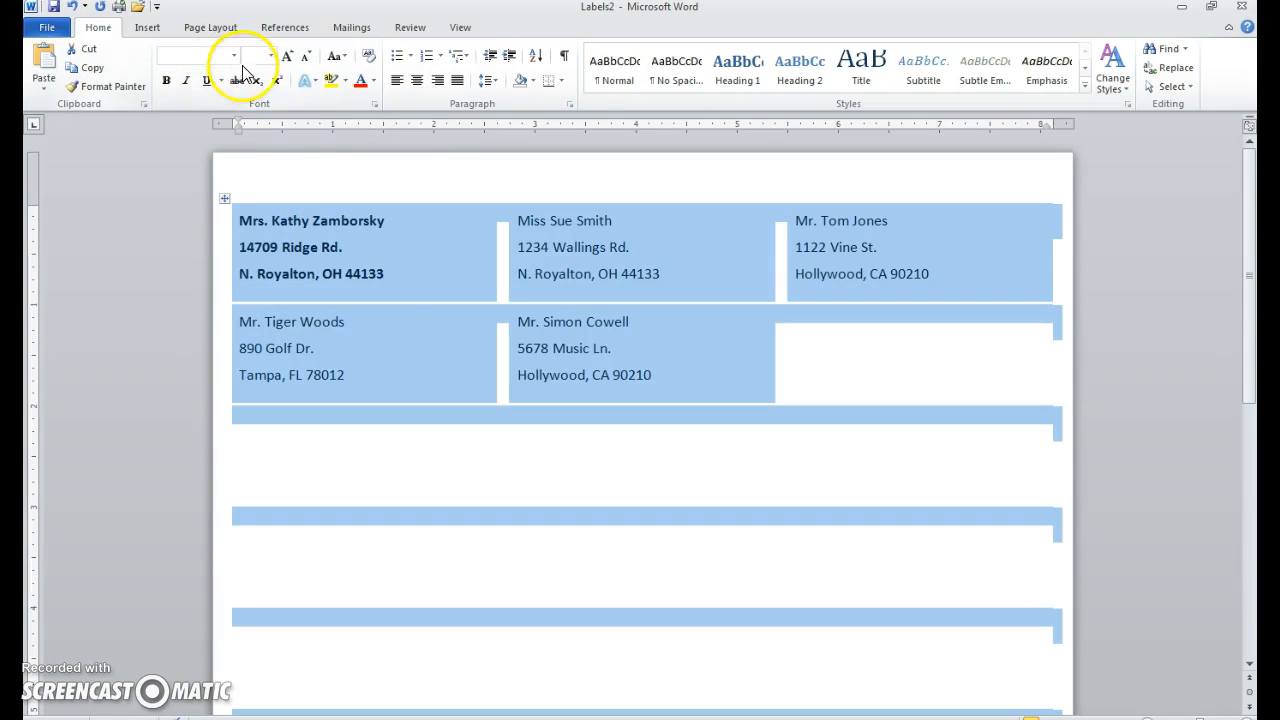
{"action": "left_click", "coordinate": [233, 57]}
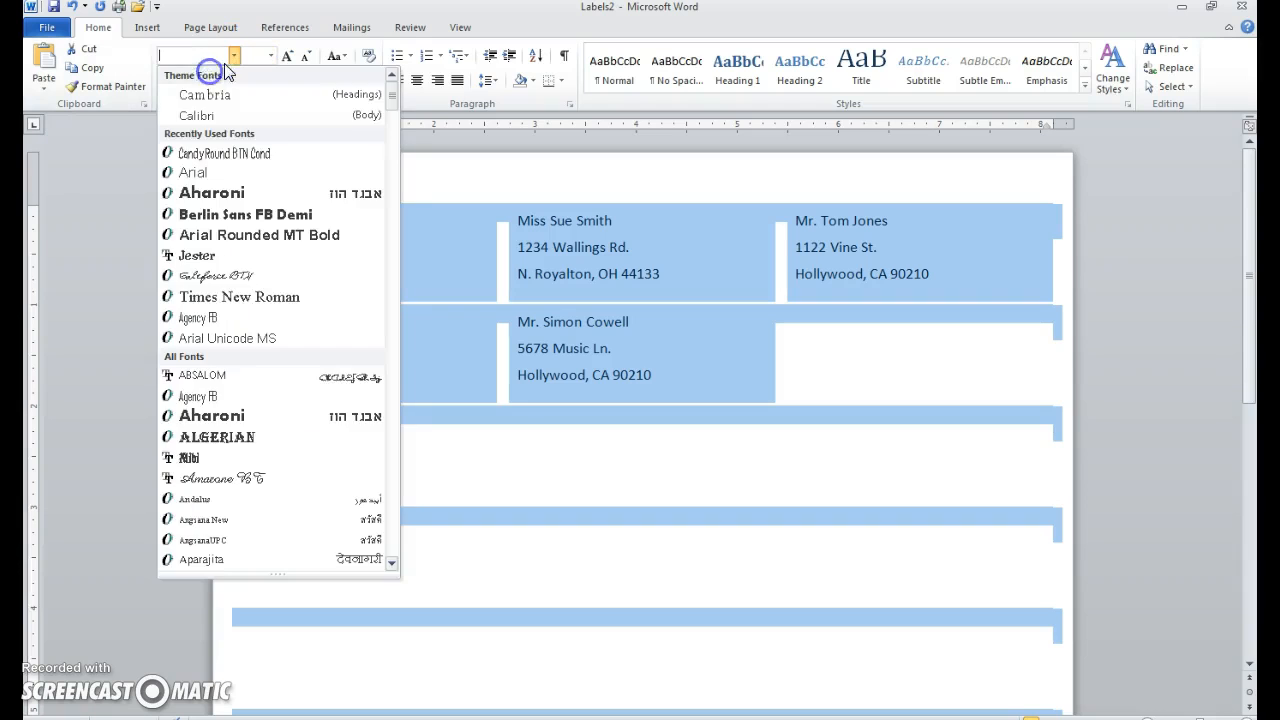
{"action": "left_click", "coordinate": [204, 96]}
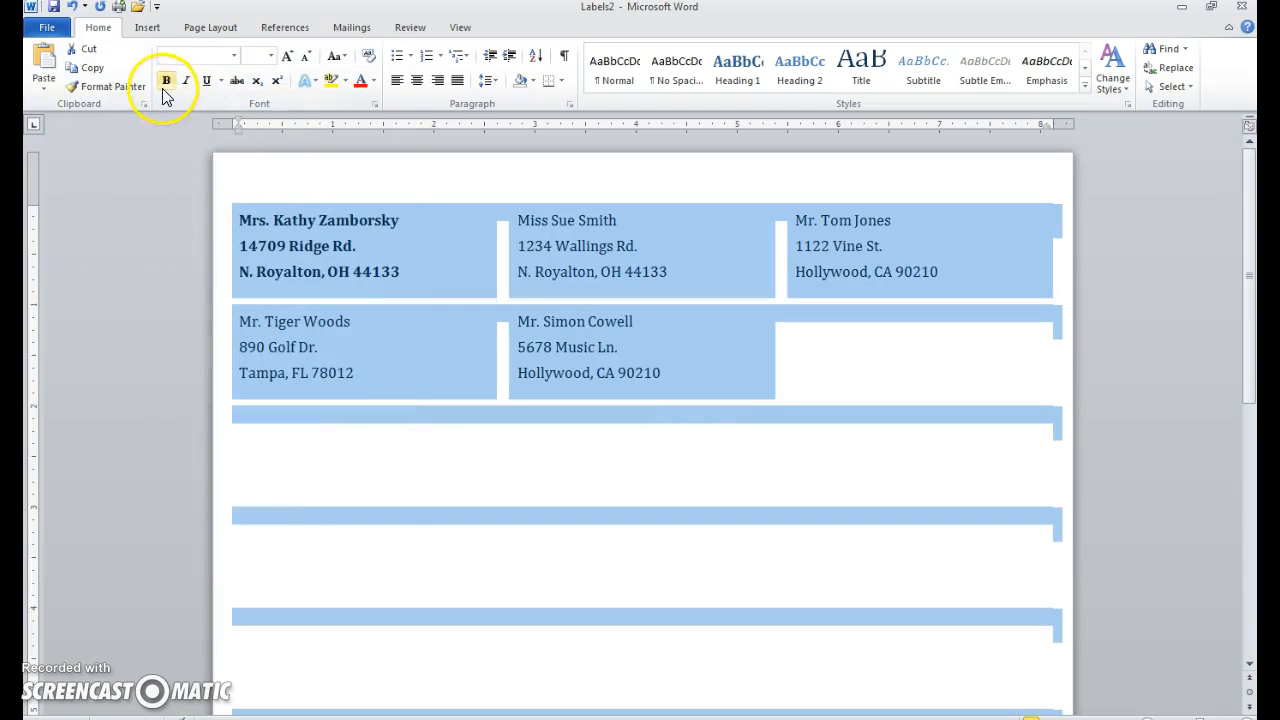
{"action": "left_click", "coordinate": [167, 82]}
Enter a person's title and surname in the empty third label of the second row and make the text bold.
{"action": "left_click", "coordinate": [906, 363]}
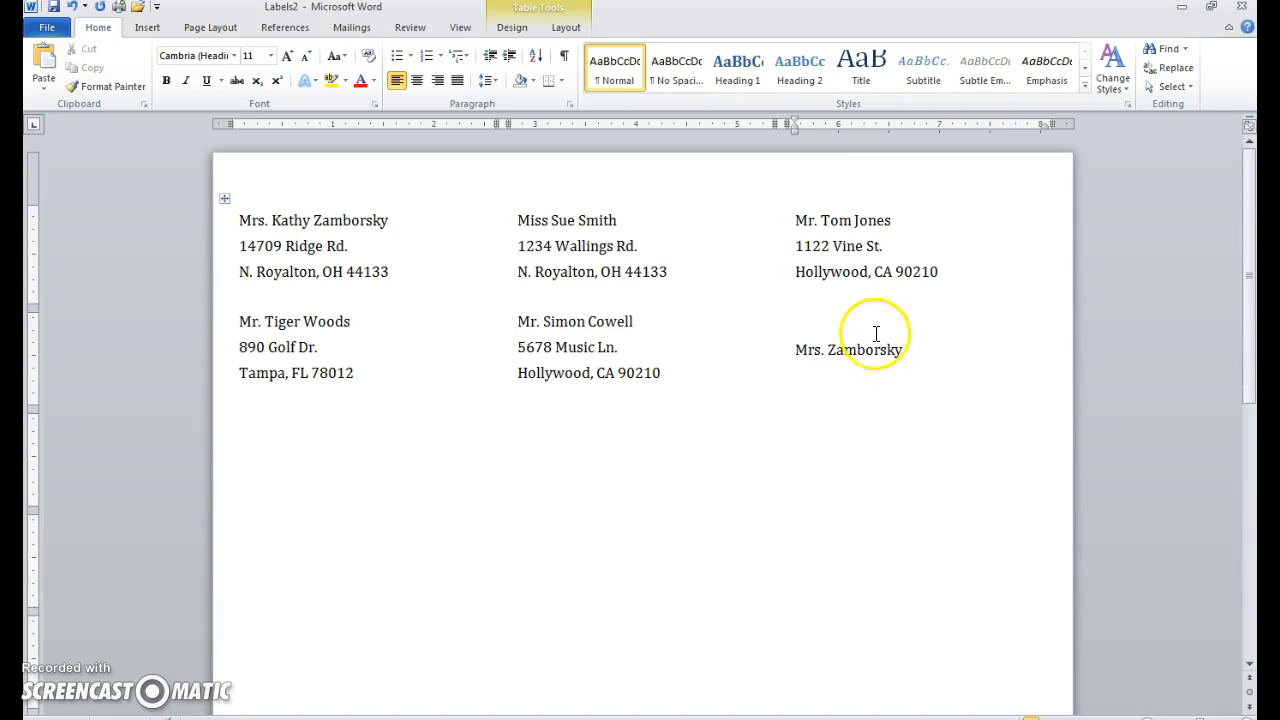
{"action": "left_click_drag", "start_coordinate": [896, 345], "coordinate": [789, 345]}
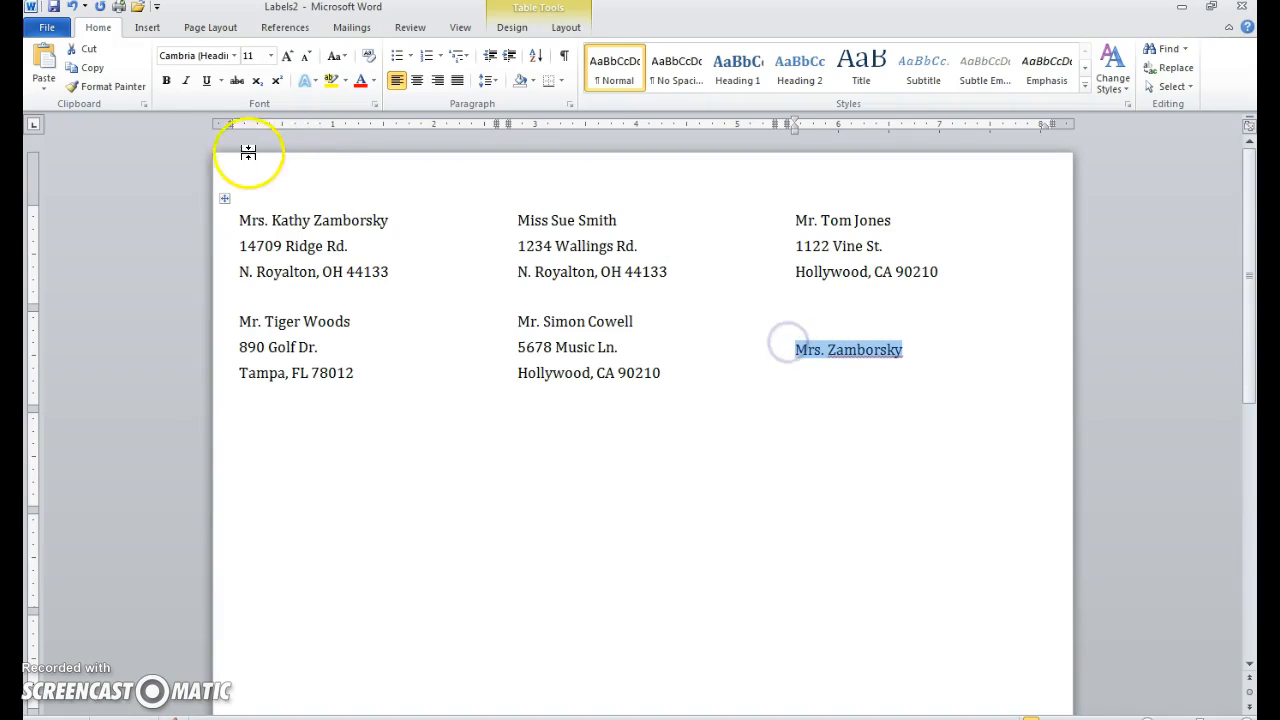
{"action": "left_click", "coordinate": [167, 82]}
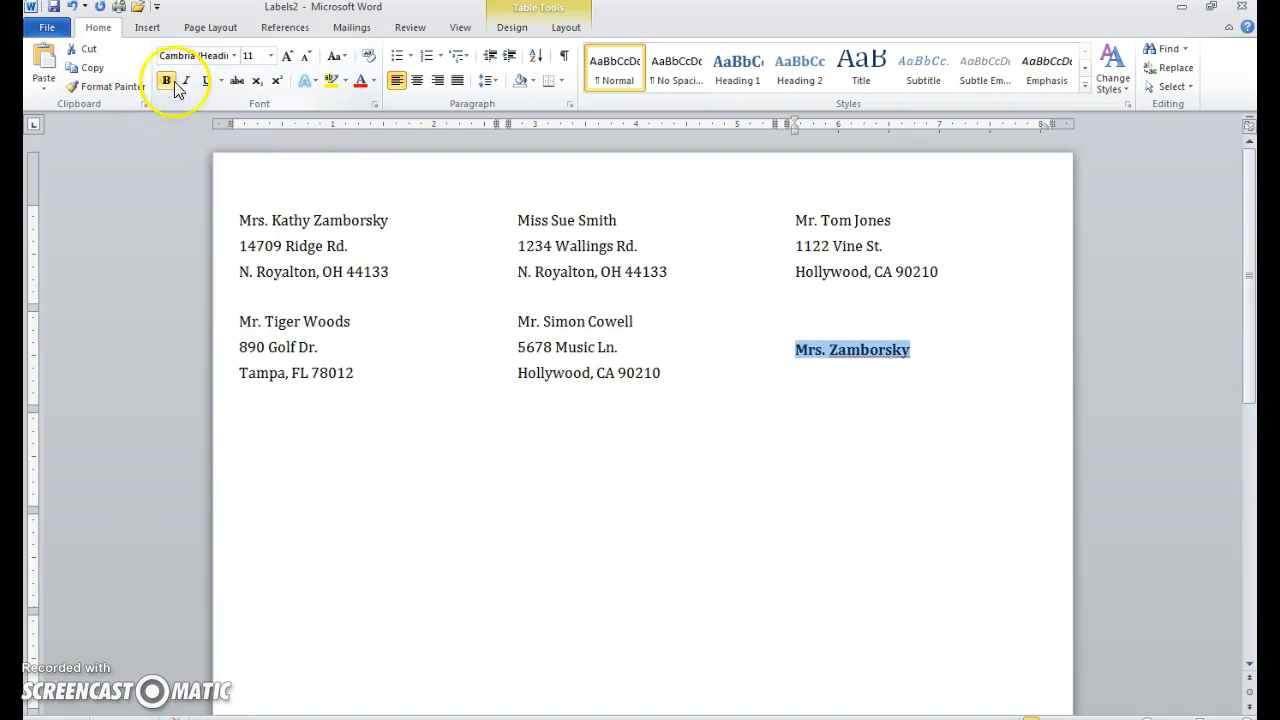
{"action": "left_click", "coordinate": [962, 370]}
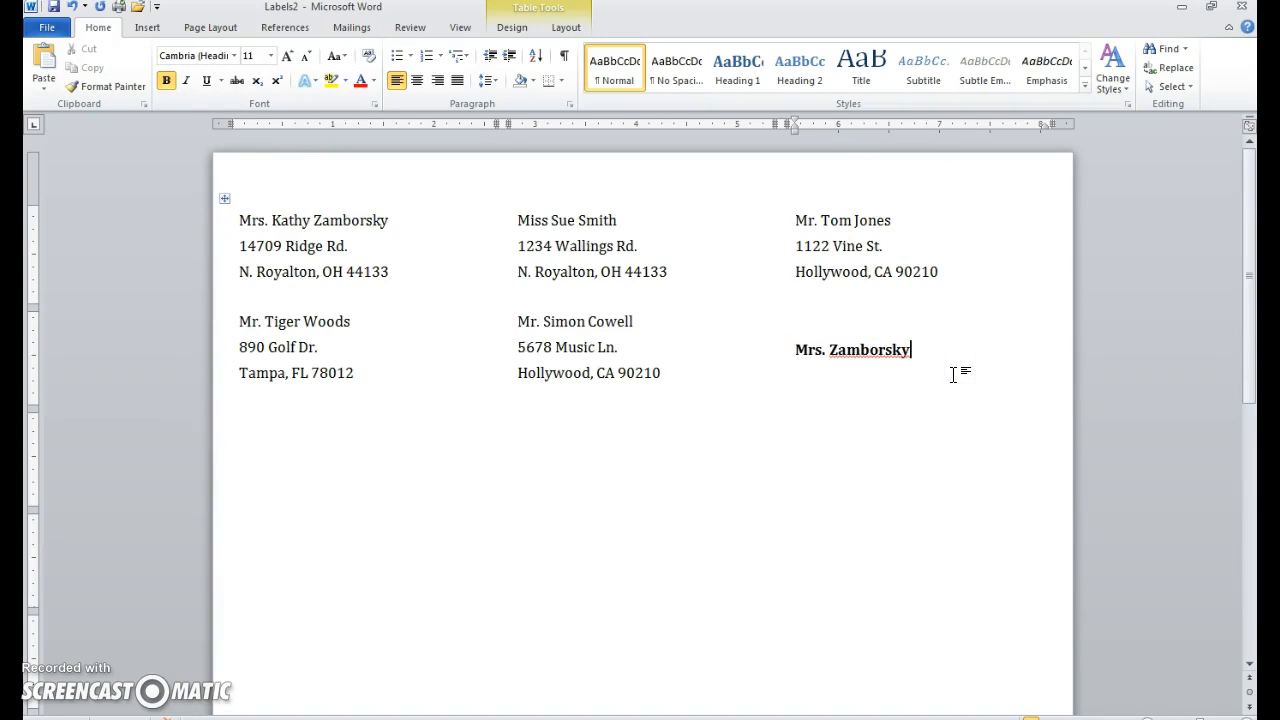
{"action": "left_click", "coordinate": [946, 365]}
{"action": "left_click", "coordinate": [904, 372]}
{"action": "left_click", "coordinate": [909, 351]}
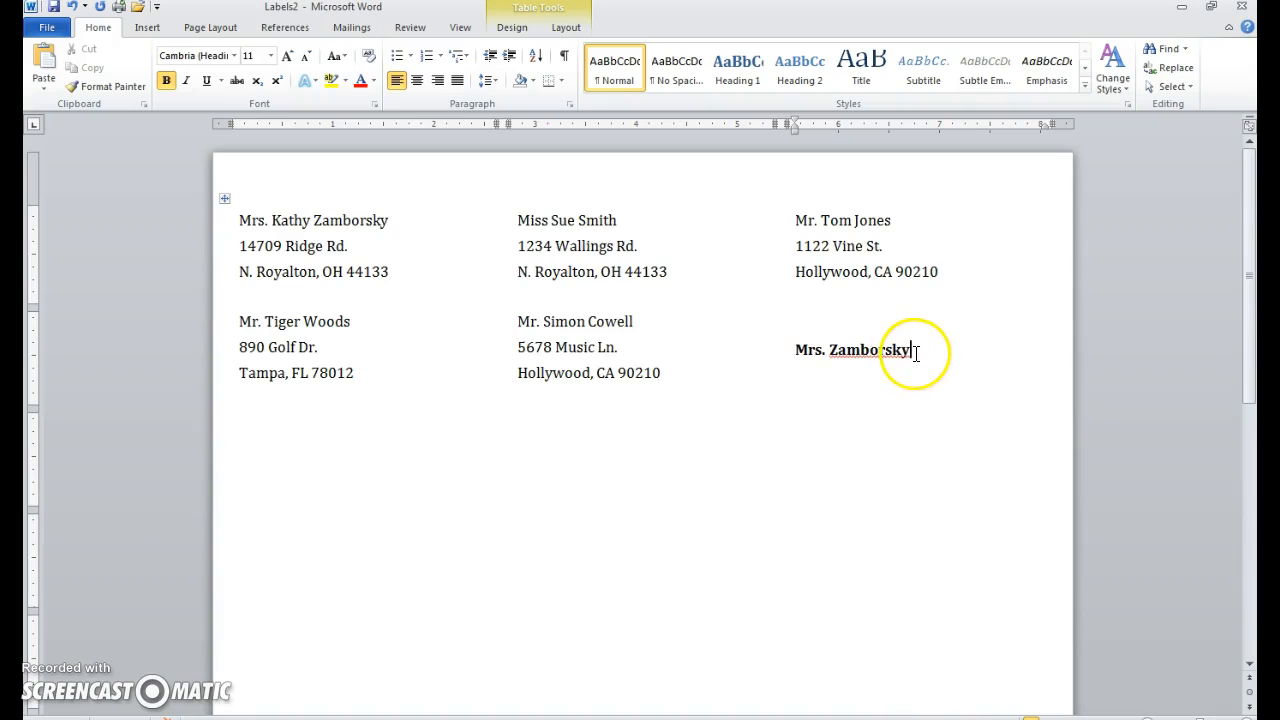